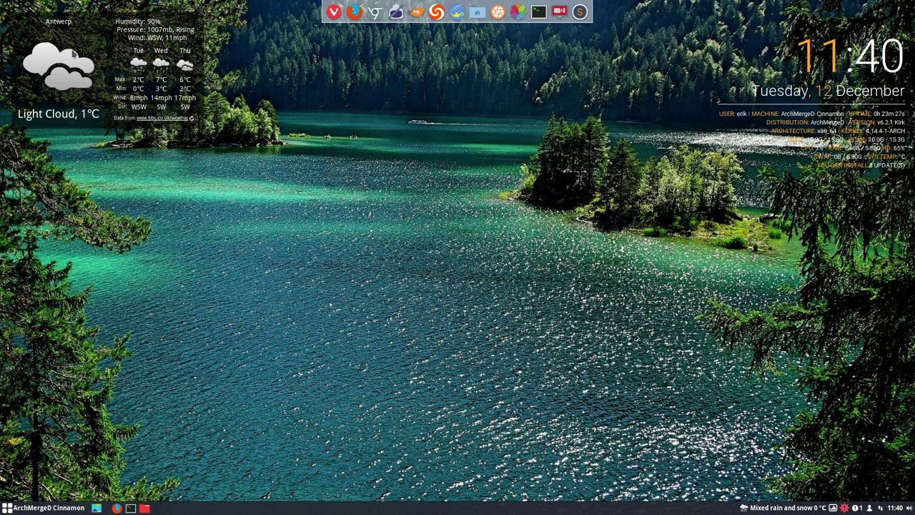
- Nudge the weather desklet within the top-left corner and check its location code 2803138, leaving settings unchanged
mouse_move(140, 50)
left_mouse_down()
mouse_move(151, 105)
mouse_move(269, 111)
mouse_move(198, 62)
left_mouse_up()
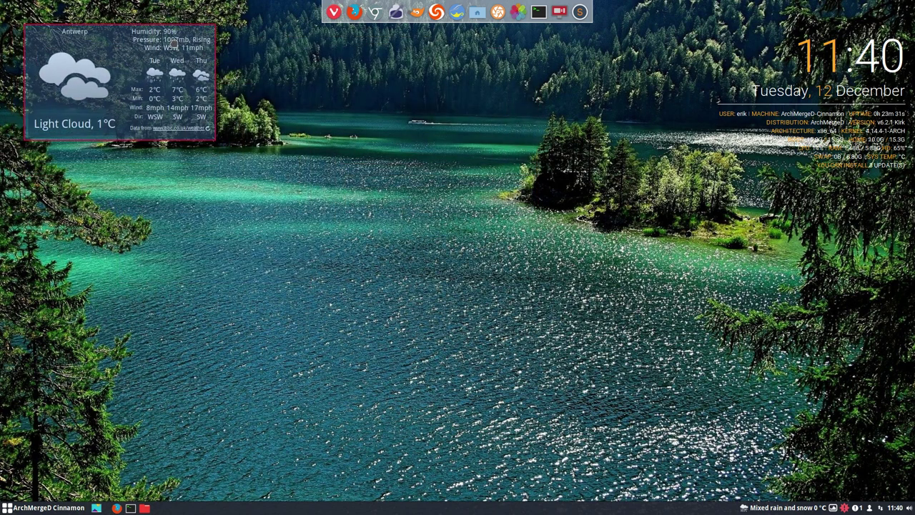
left_click_drag(198, 62, 199, 53)
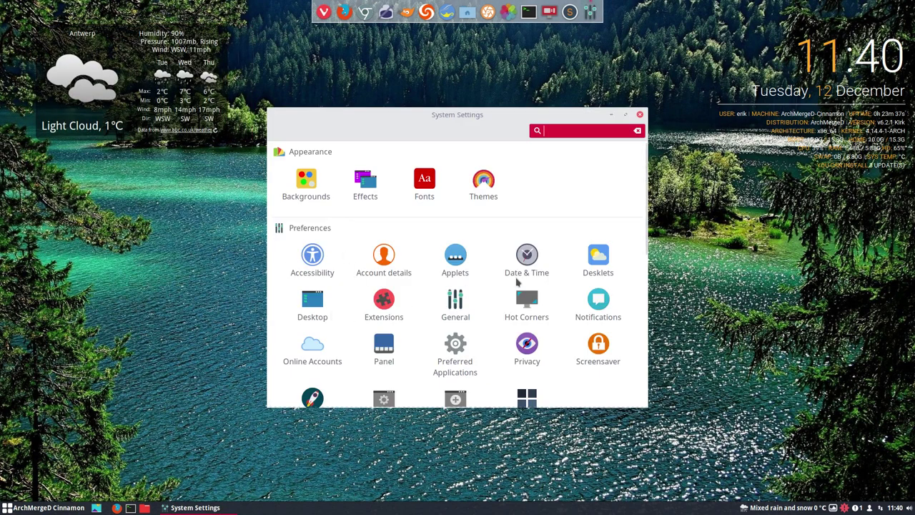
left_click(593, 259)
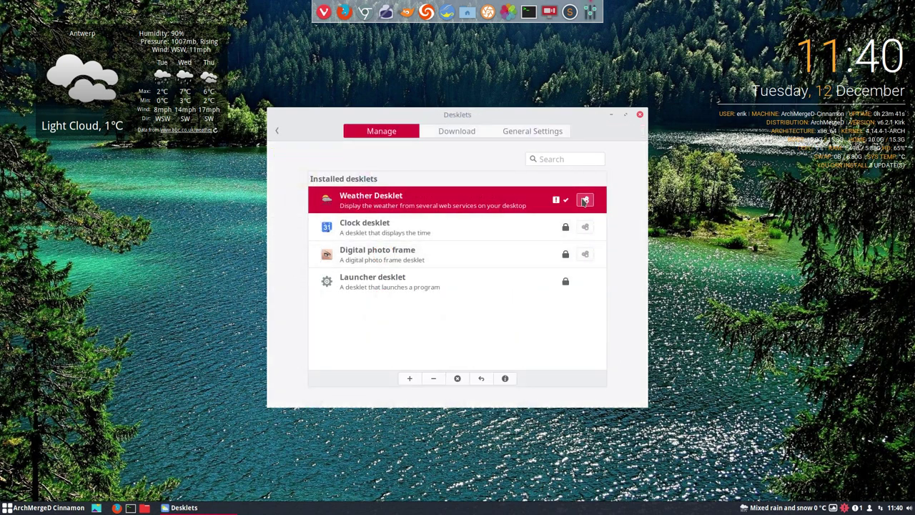
left_click(585, 199)
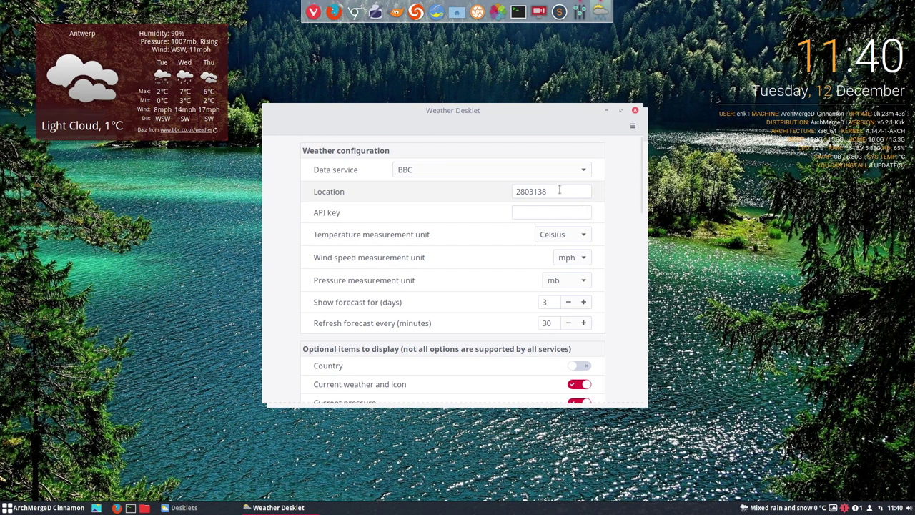
double_click(560, 191)
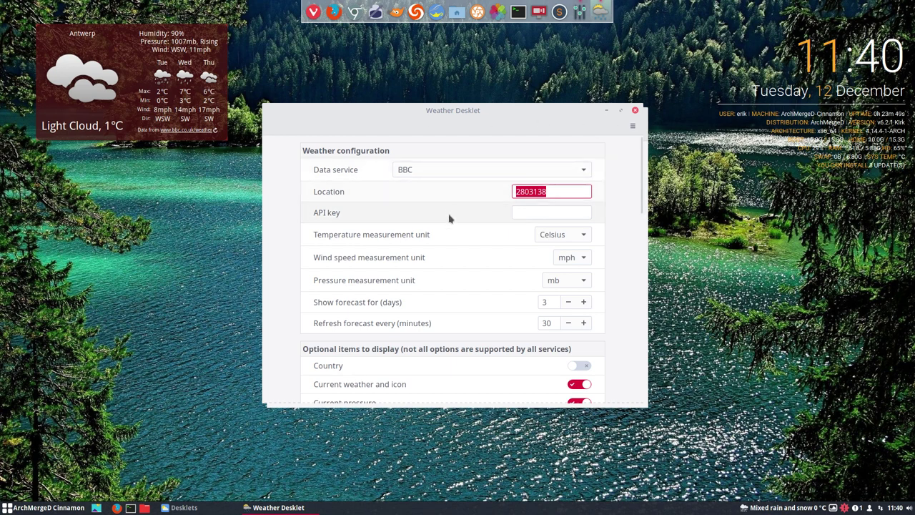
left_click(635, 112)
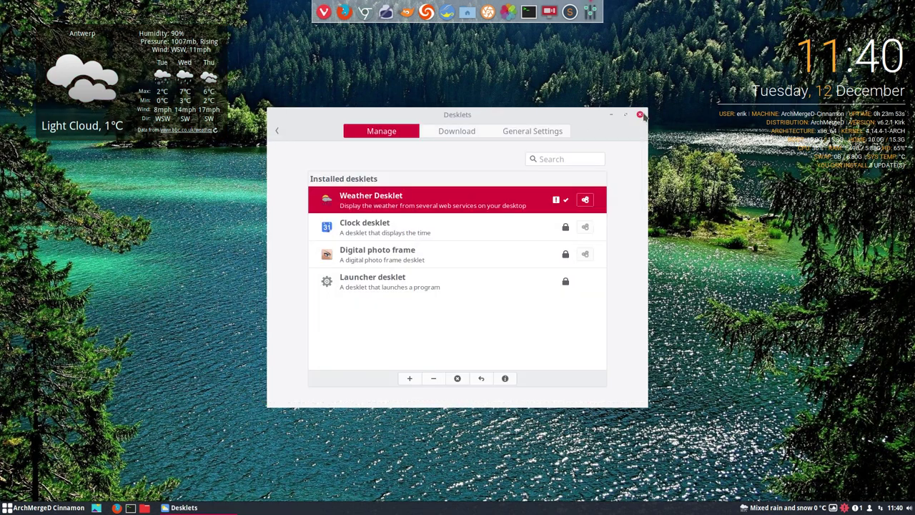
left_click(641, 115)
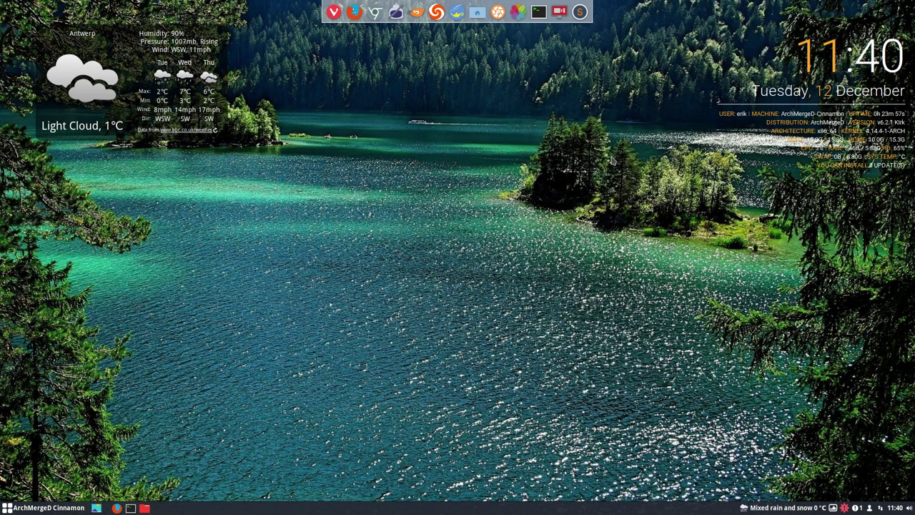
- Search 'conky' in the applications menu and add Conkyzen to the favourites
left_click(43, 508)
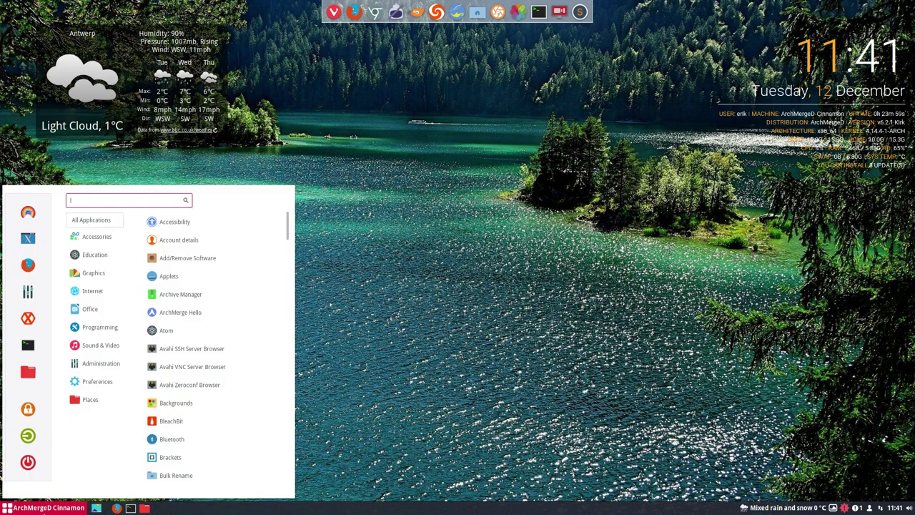
type("conky")
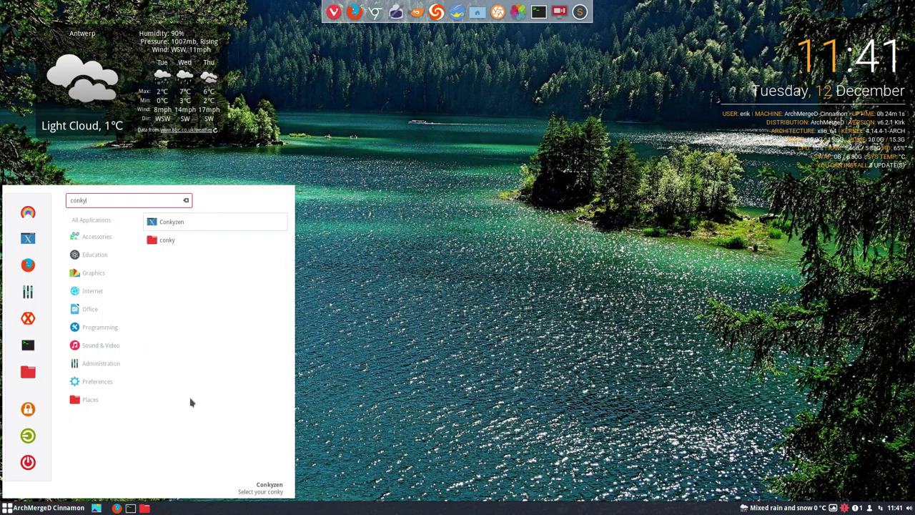
left_click_drag(176, 225, 32, 238)
left_click(390, 216)
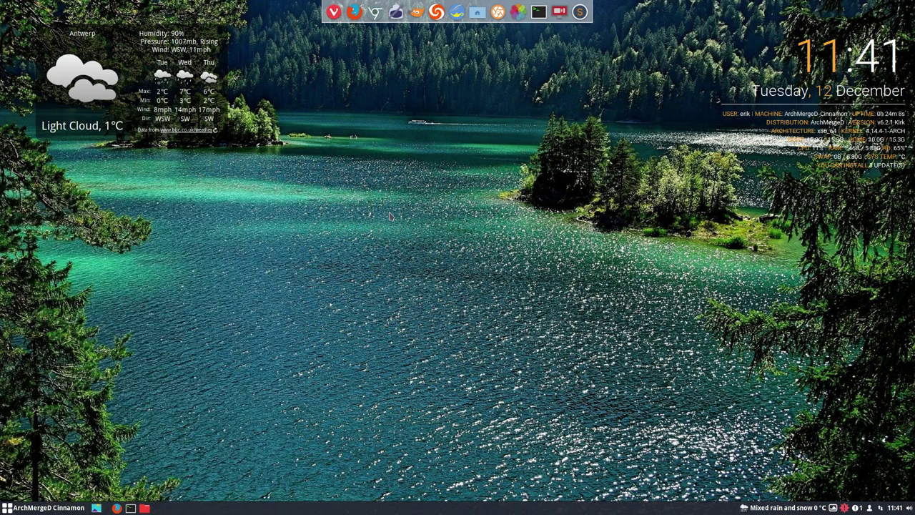
- Launch conkyzen.sh from the desktop Scripts menu and sort its list by Conky Name
right_click(297, 226)
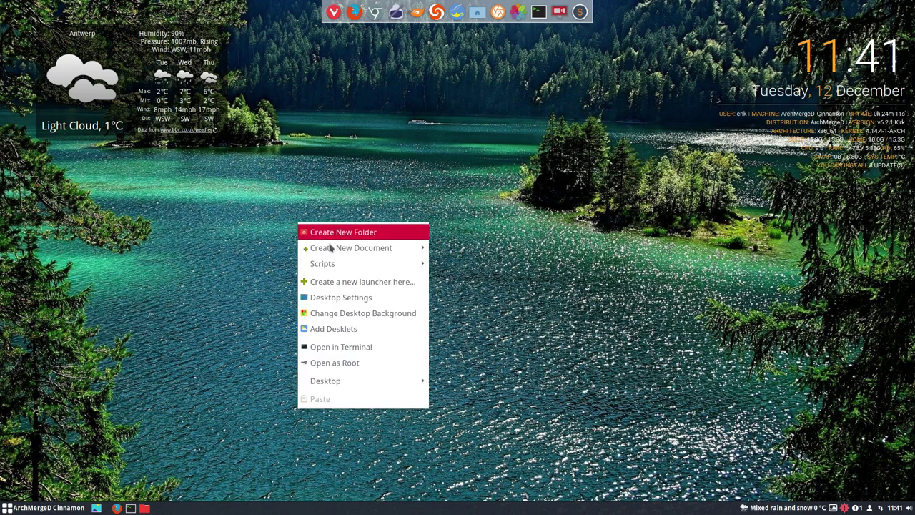
mouse_move(322, 263)
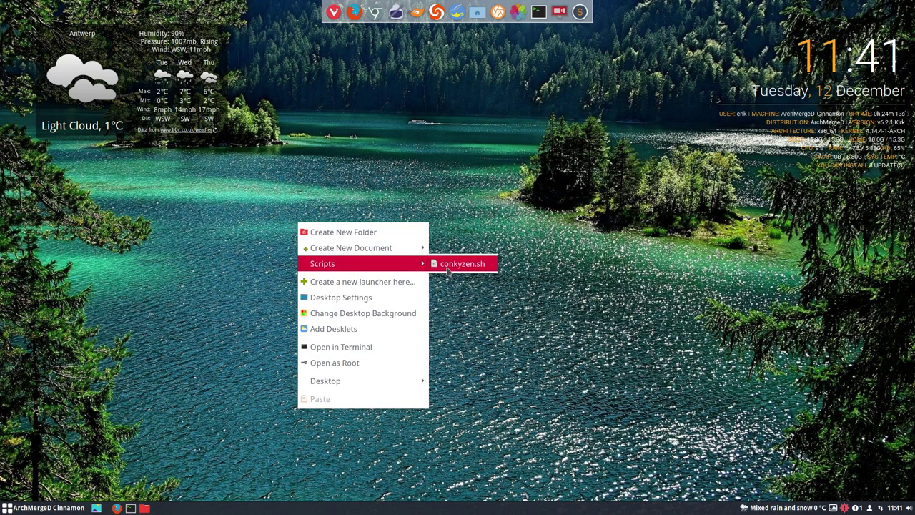
left_click(448, 266)
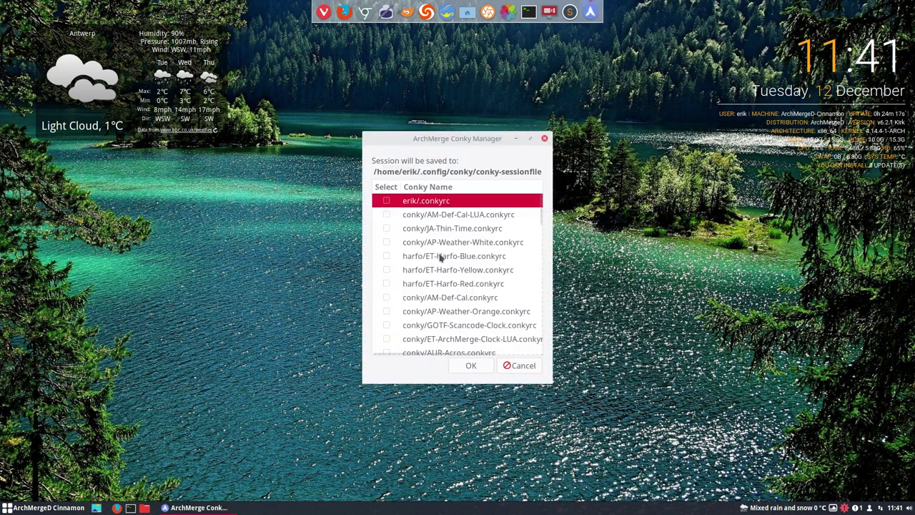
left_click(426, 184)
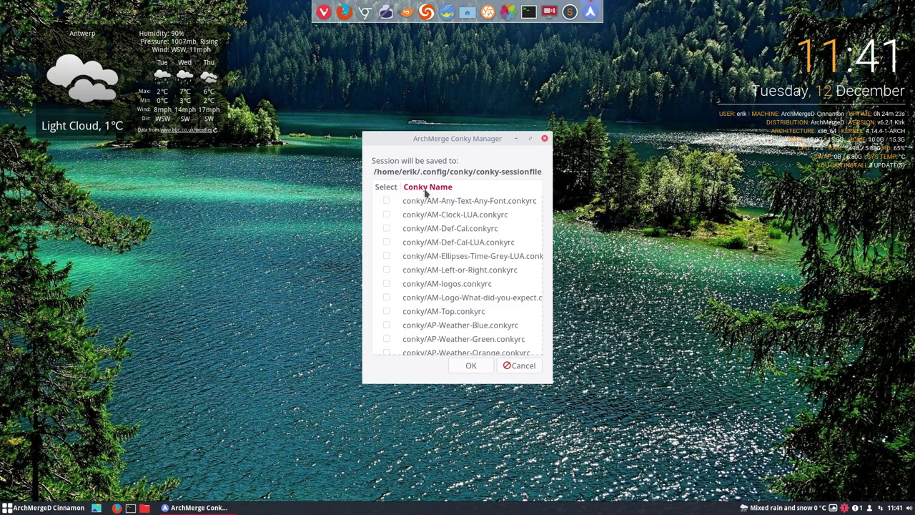
- Run am-conky-session in a new terminal and confirm stopping the running conkys
key("ctrl+alt+t")
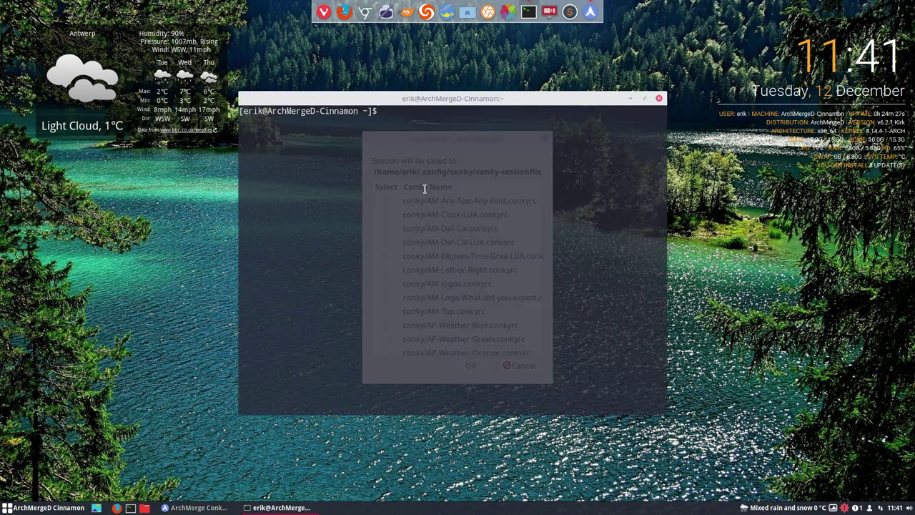
type("am-c")
key("Tab")
key("Tab")
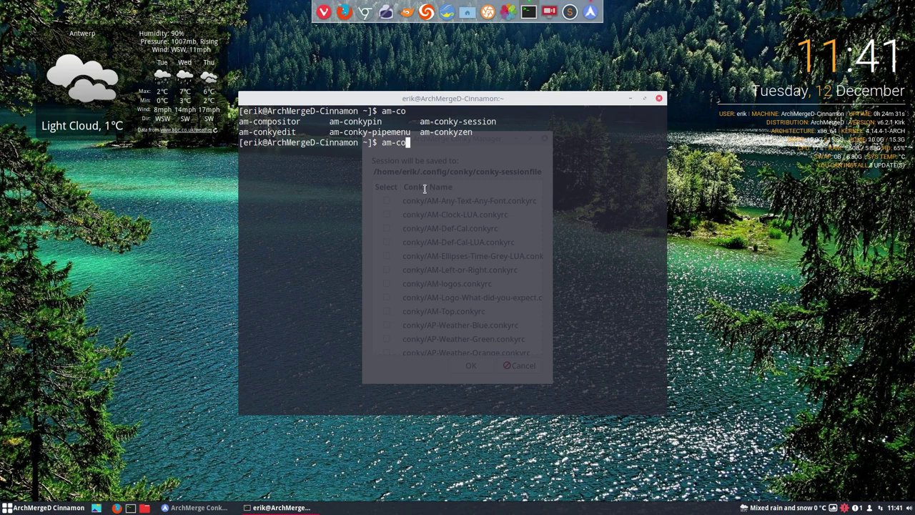
type("nk")
key("BackSpace")
key("BackSpace")
type("nky")
mouse_move(449, 120)
left_mouse_down()
mouse_move(447, 136)
mouse_move(446, 127)
left_mouse_up()
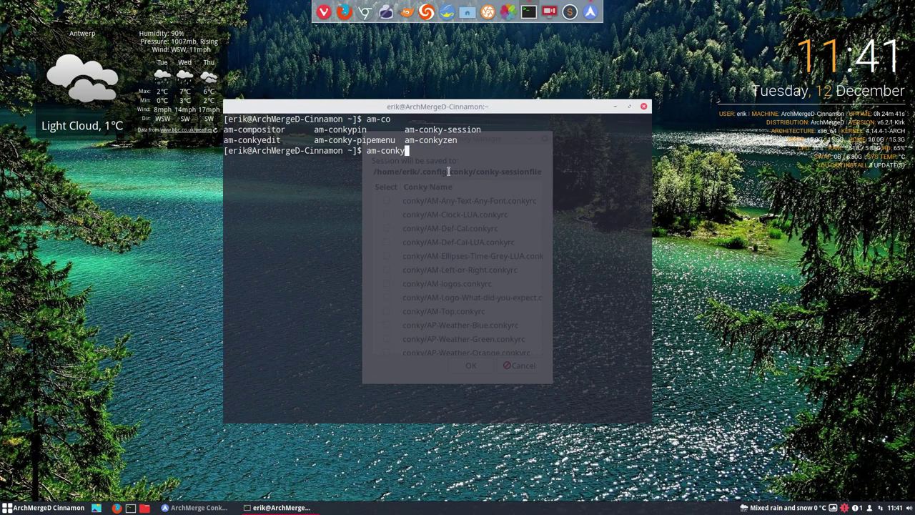
type("-session")
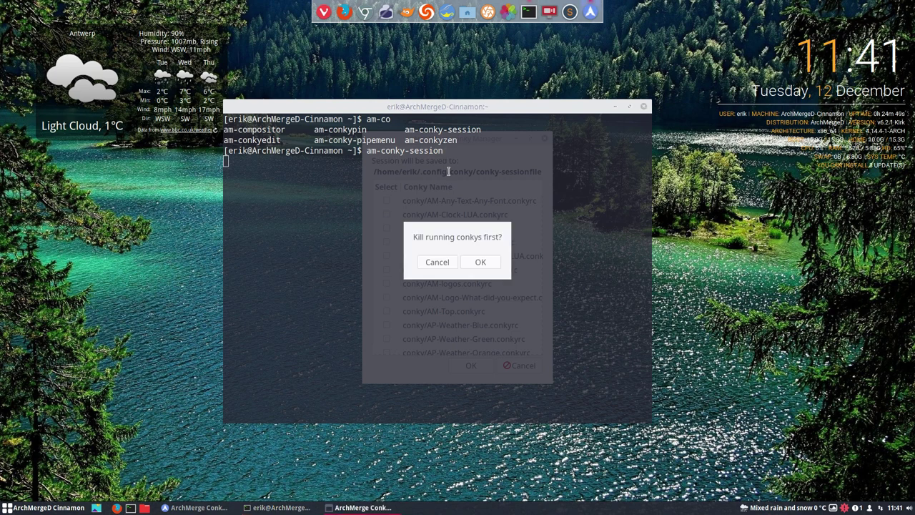
left_click(478, 262)
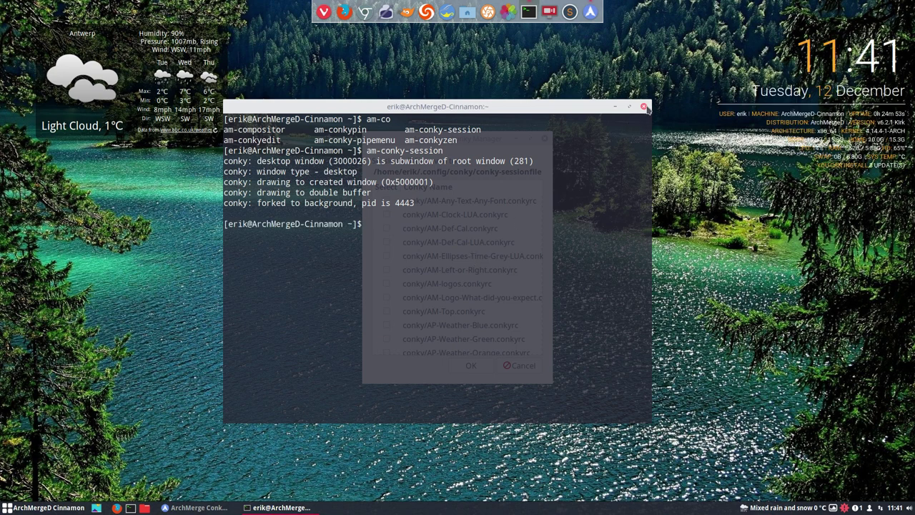
- Close the terminal, then close Conky Manager with OK to reload the conkys
left_click(644, 106)
left_click(544, 138)
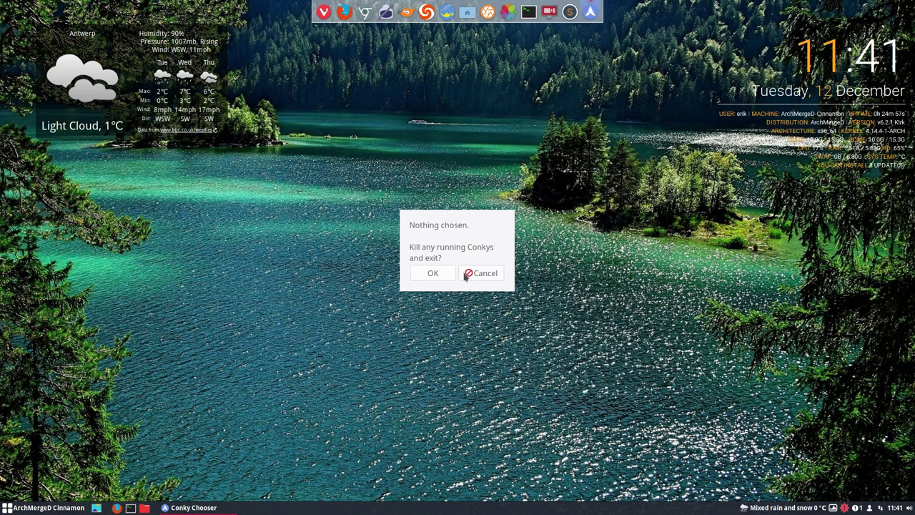
left_click(472, 273)
left_click(472, 366)
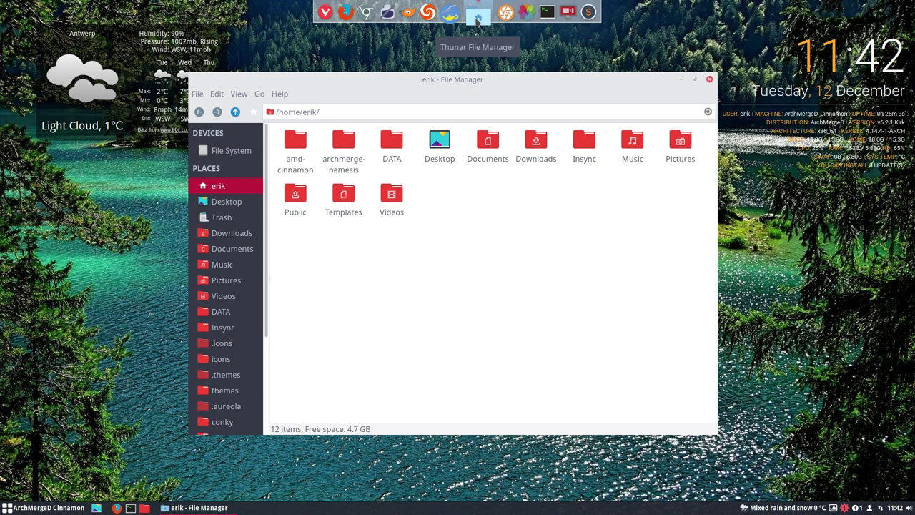
- Close the file manager and remove its entry from the dock
left_click(709, 80)
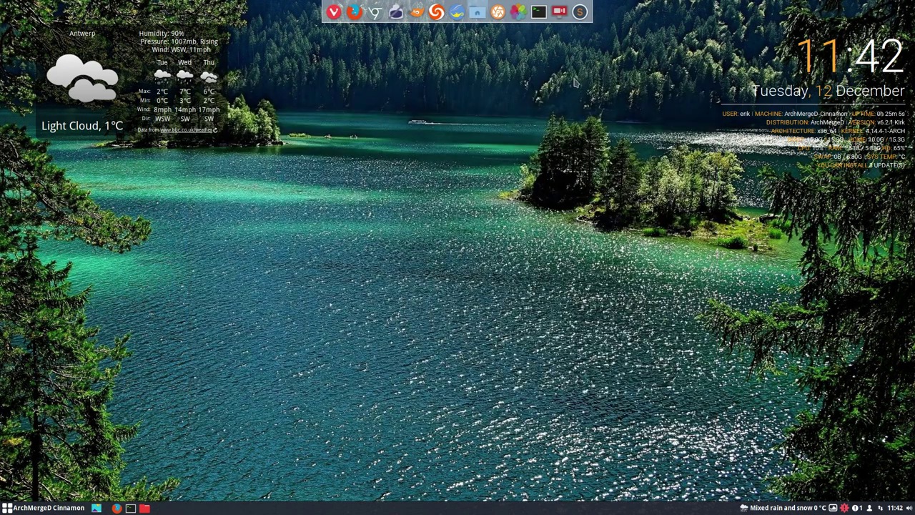
right_click(475, 14)
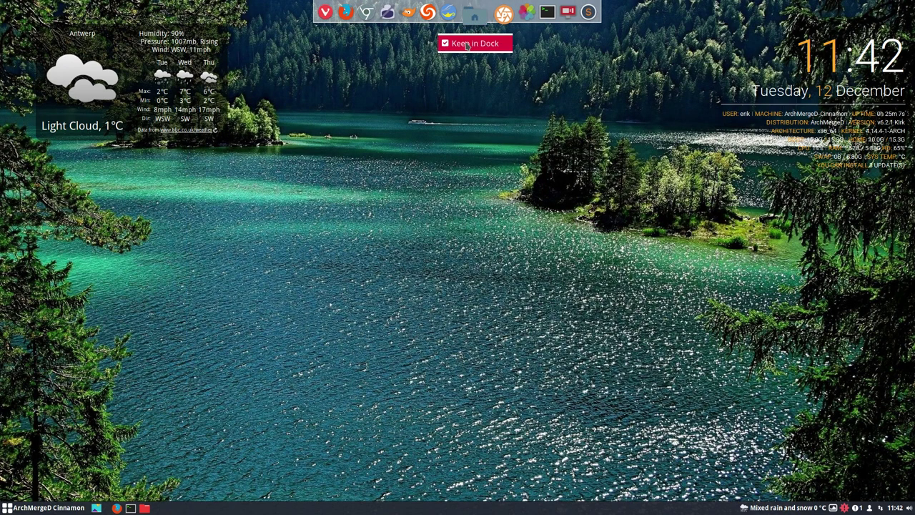
left_click(466, 45)
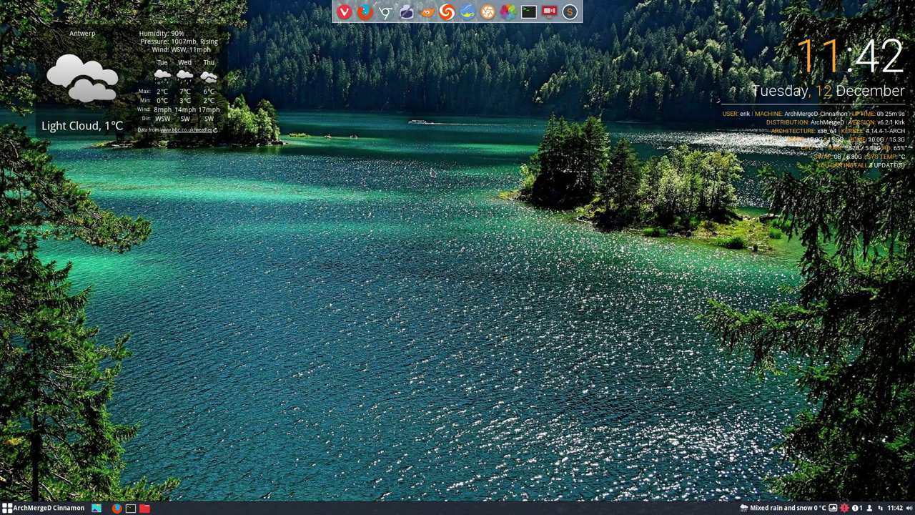
- Open the Home folder via the menu search 'home', then close that window
left_click(42, 508)
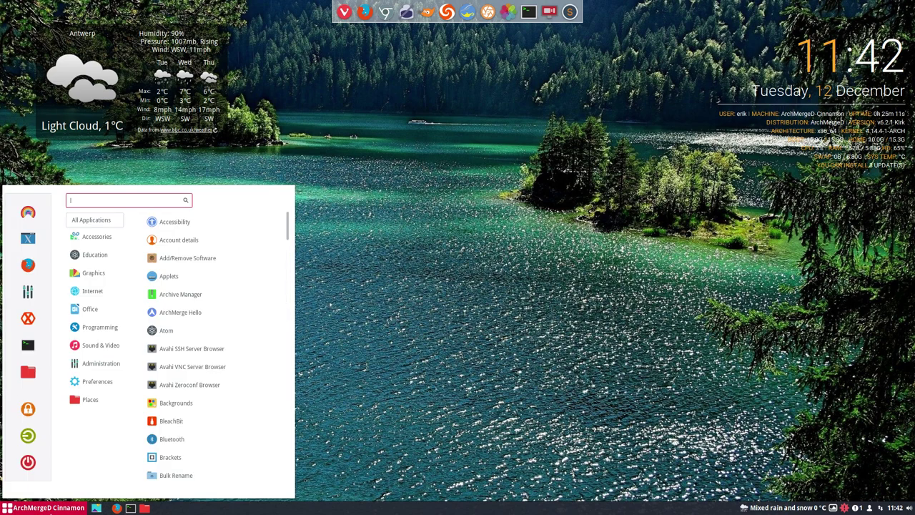
type("home")
key("Return")
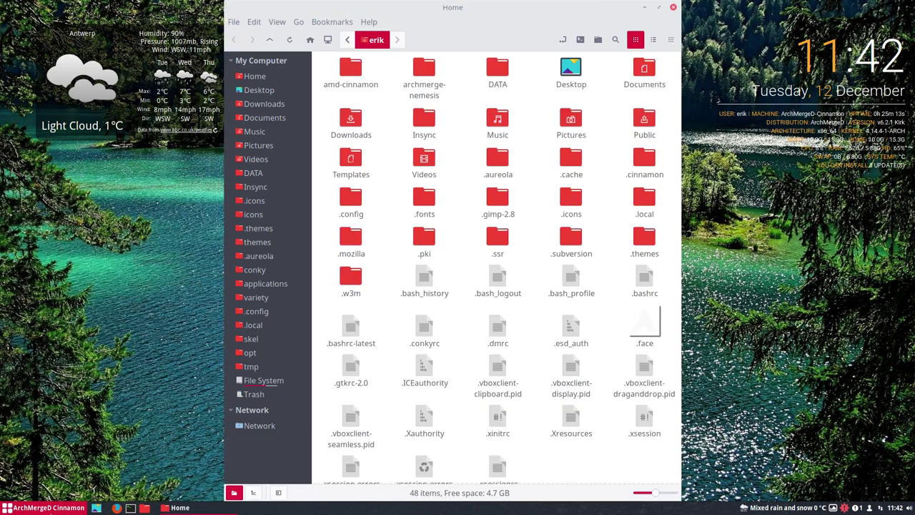
right_click(581, 14)
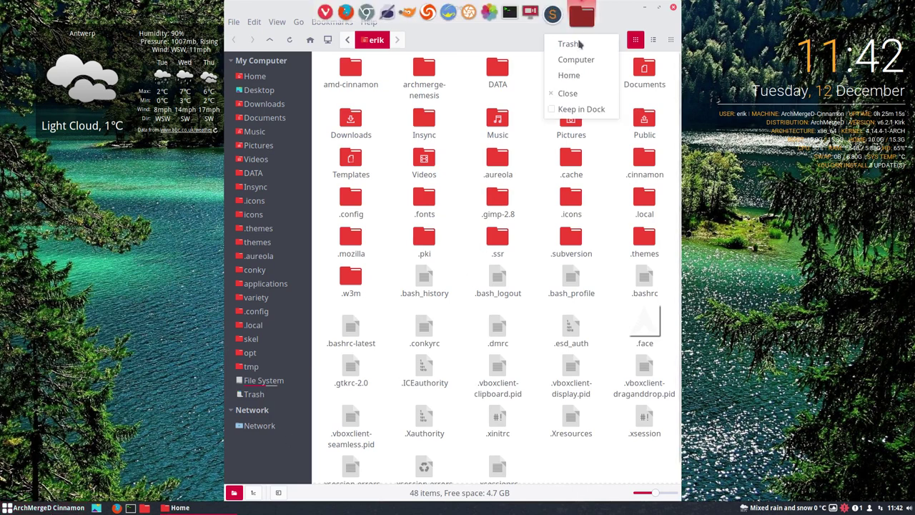
left_click(575, 115)
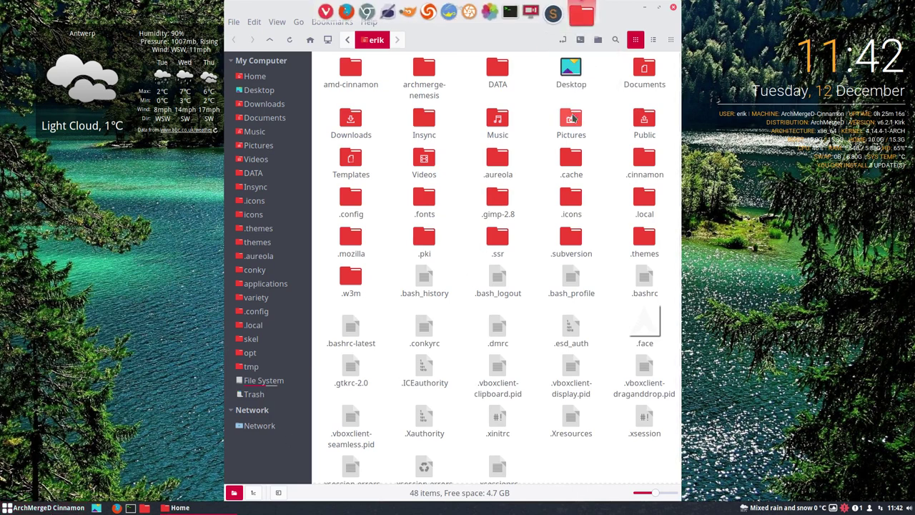
left_click(674, 8)
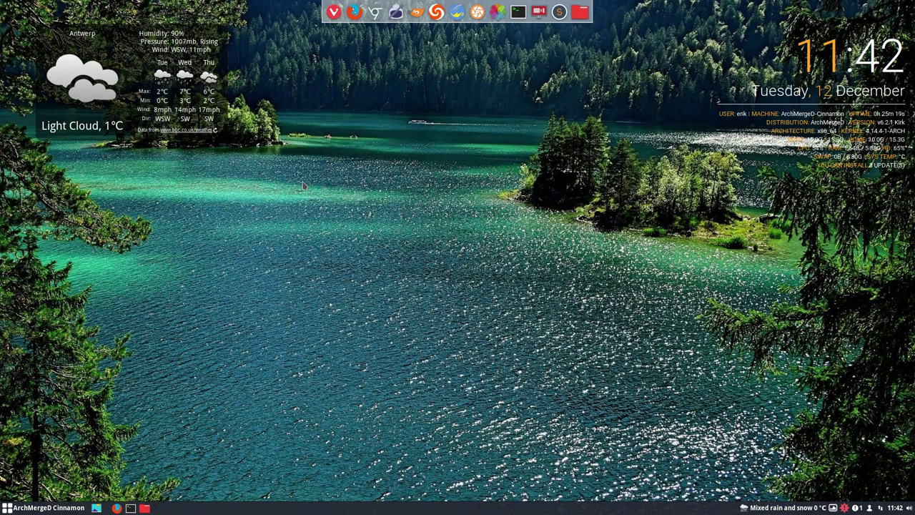
- Open a fresh file manager and enter the conky folder inside .config
left_click(579, 16)
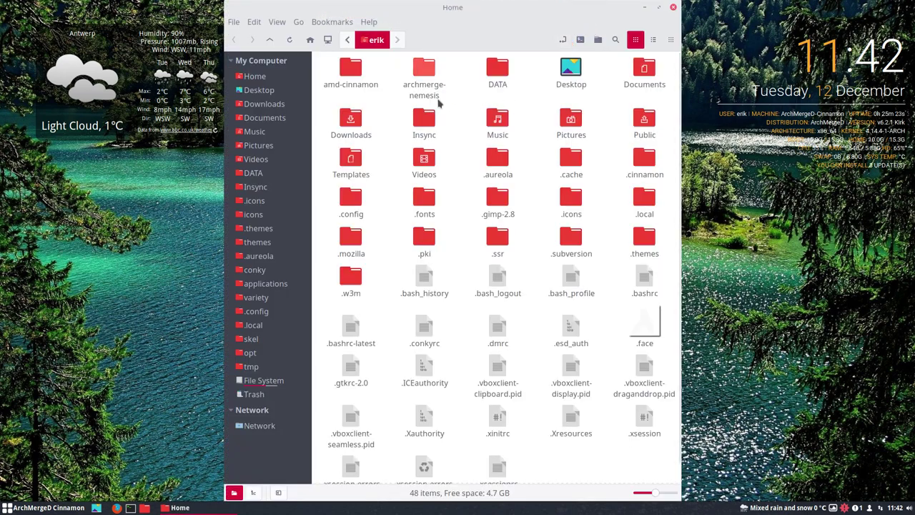
left_click(267, 313)
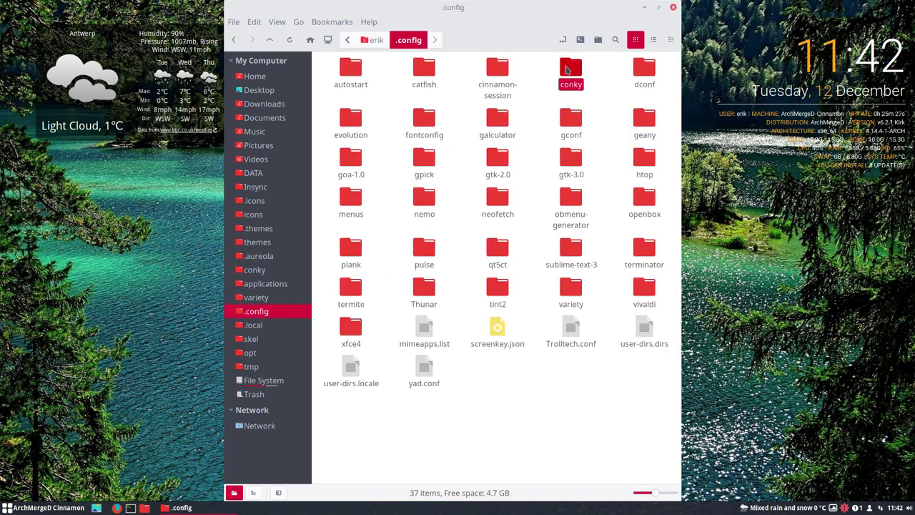
double_click(571, 71)
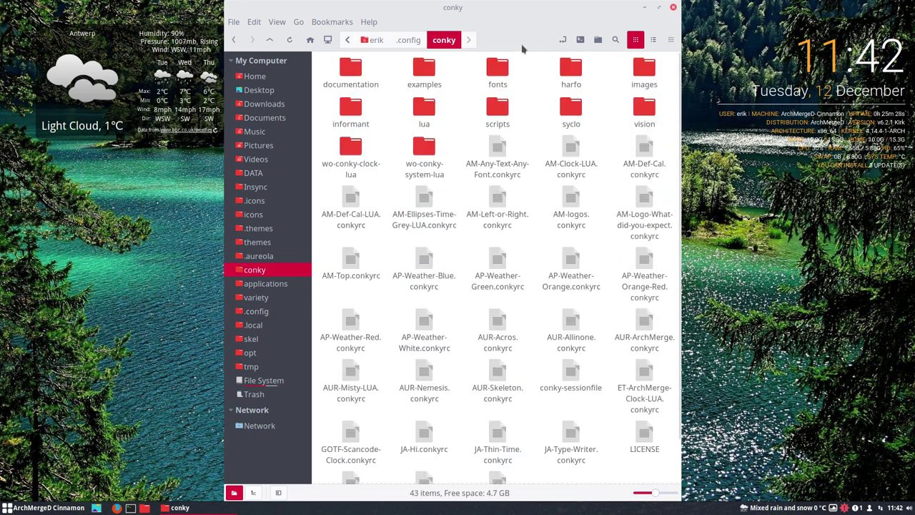
double_click(572, 372)
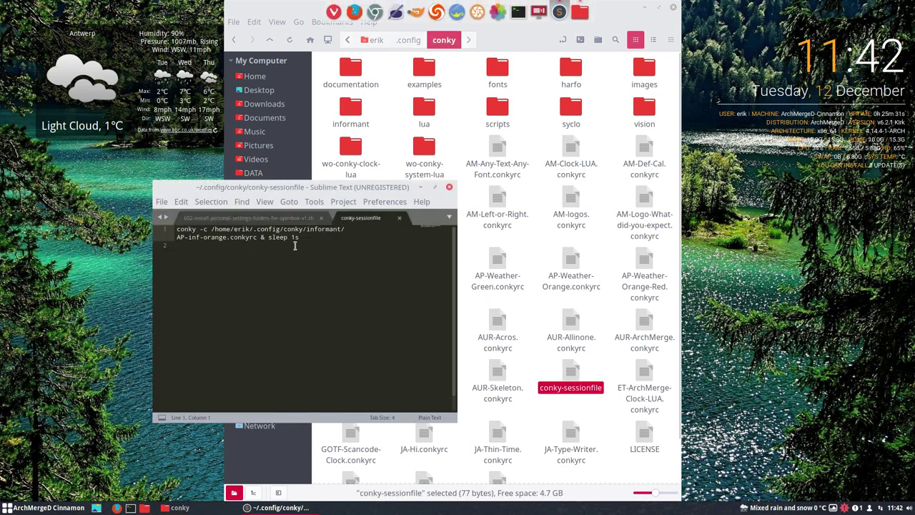
left_click_drag(345, 229, 303, 229)
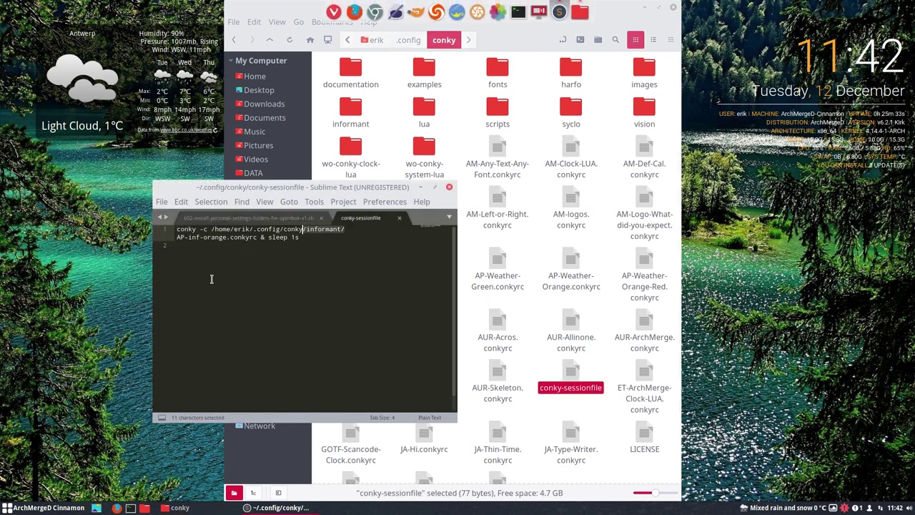
left_click_drag(188, 238, 225, 237)
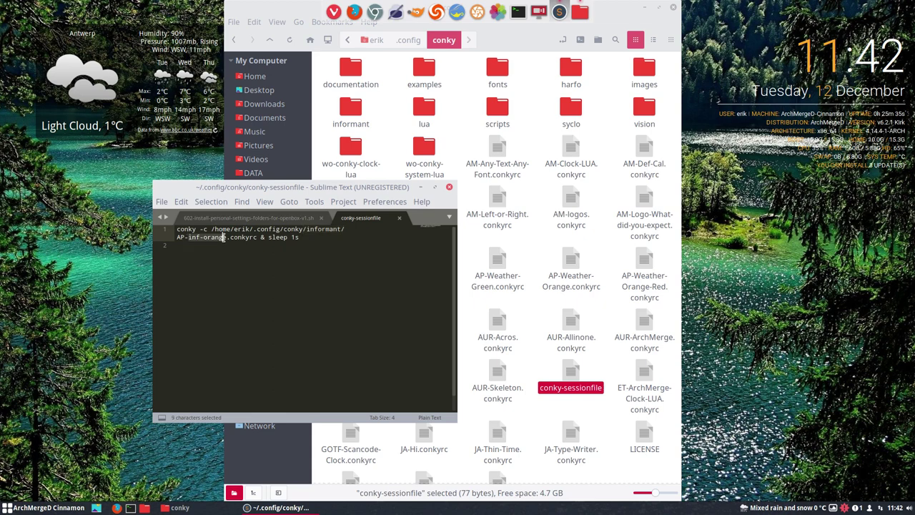
left_click(450, 188)
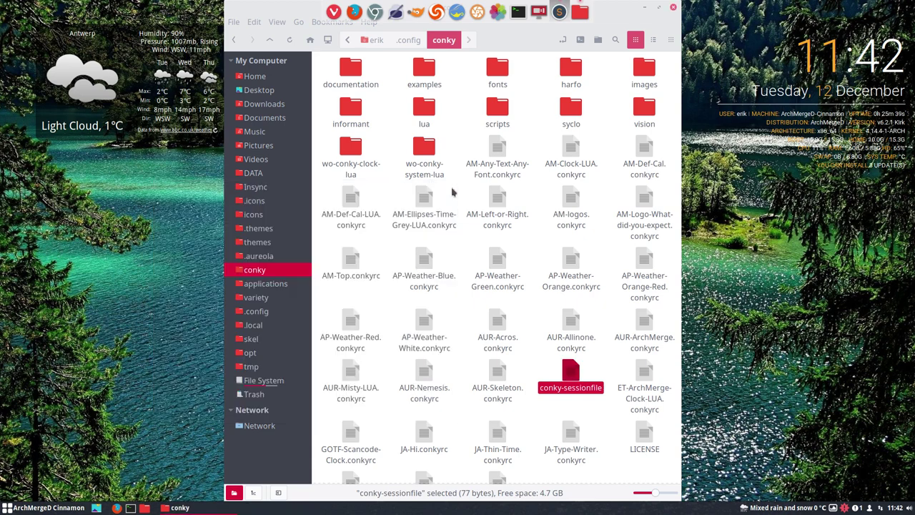
left_click(538, 373)
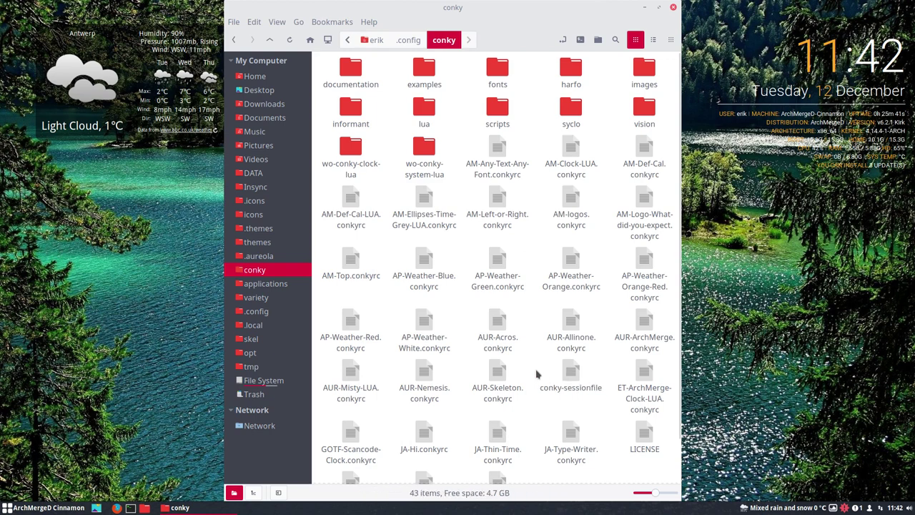
double_click(565, 376)
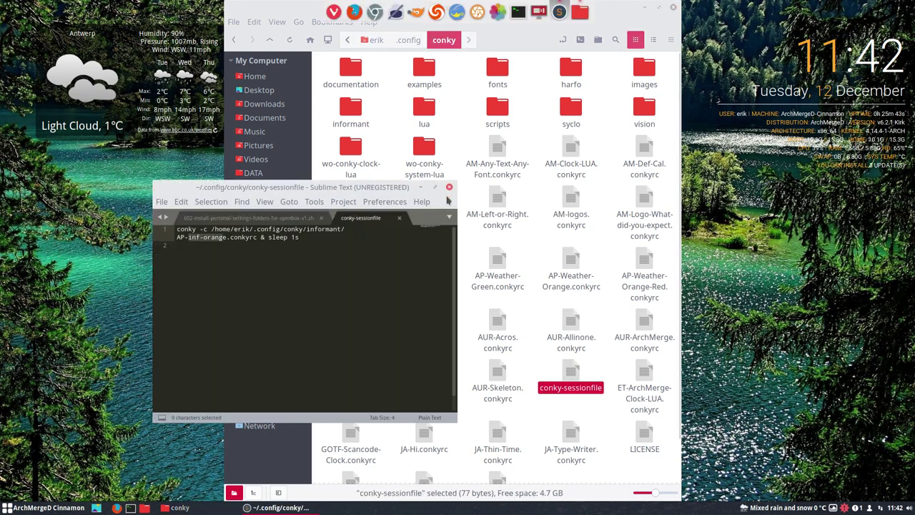
left_click(449, 187)
right_click(97, 228)
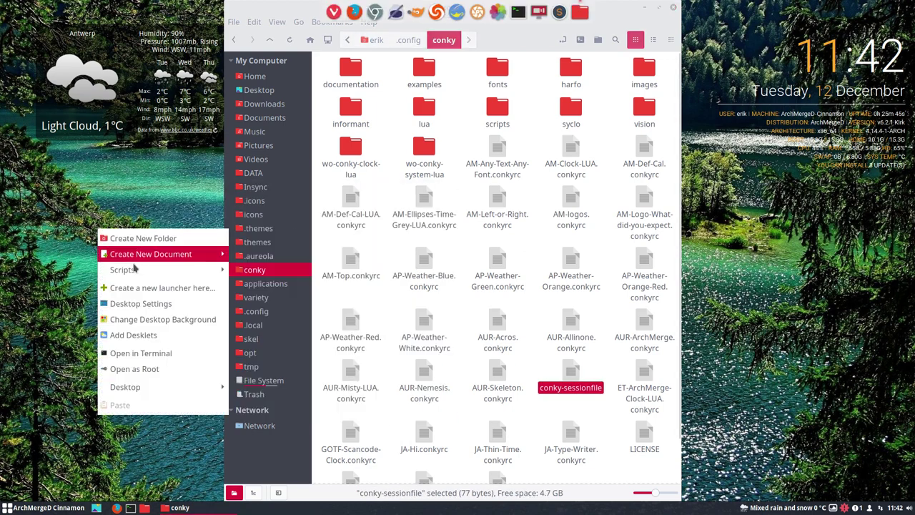
mouse_move(124, 270)
left_click(263, 272)
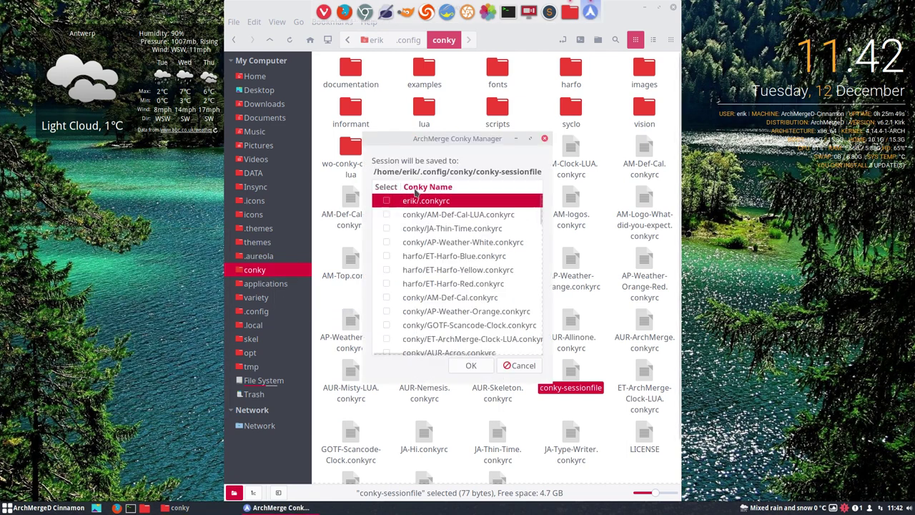
scroll(421, 235, "down", 2)
scroll(422, 312, "down", 5)
scroll(422, 313, "down", 2)
scroll(421, 313, "down", 3)
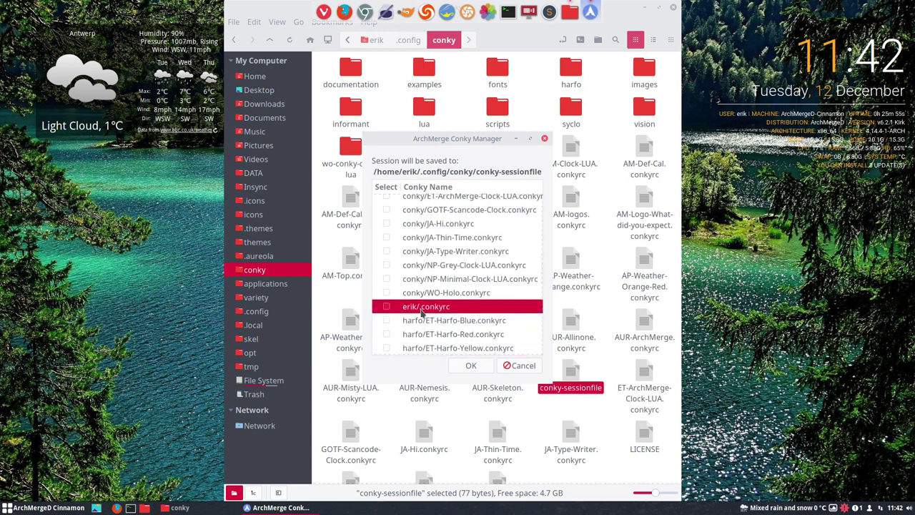
left_click(471, 366)
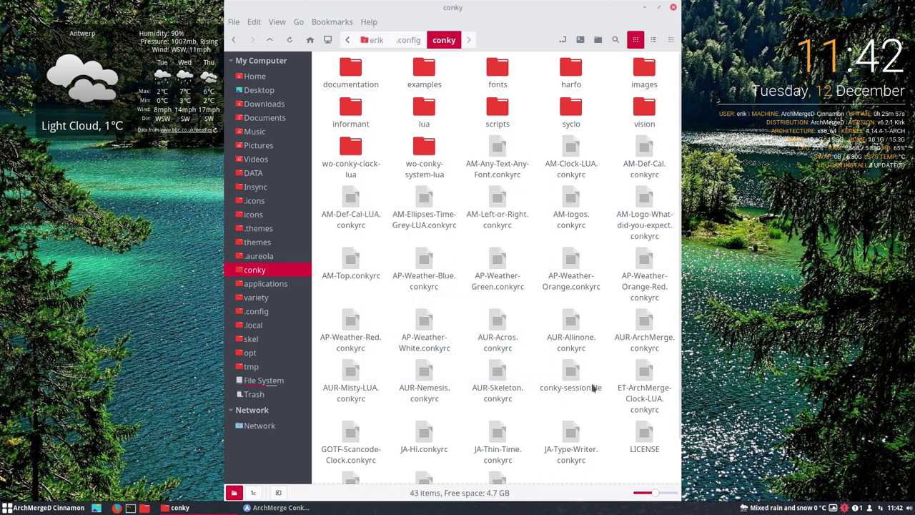
- Open Startup Applications via the menu search 'start' and remove the conky entry
left_click(44, 506)
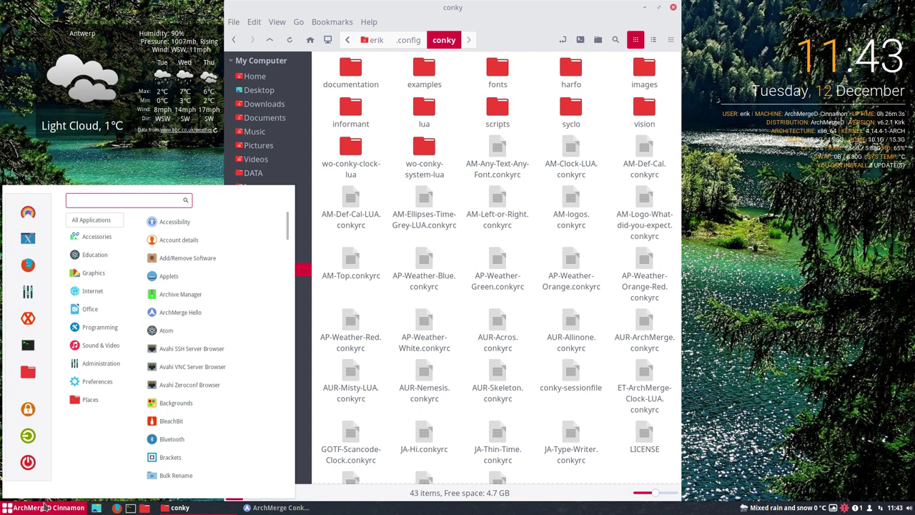
type("start")
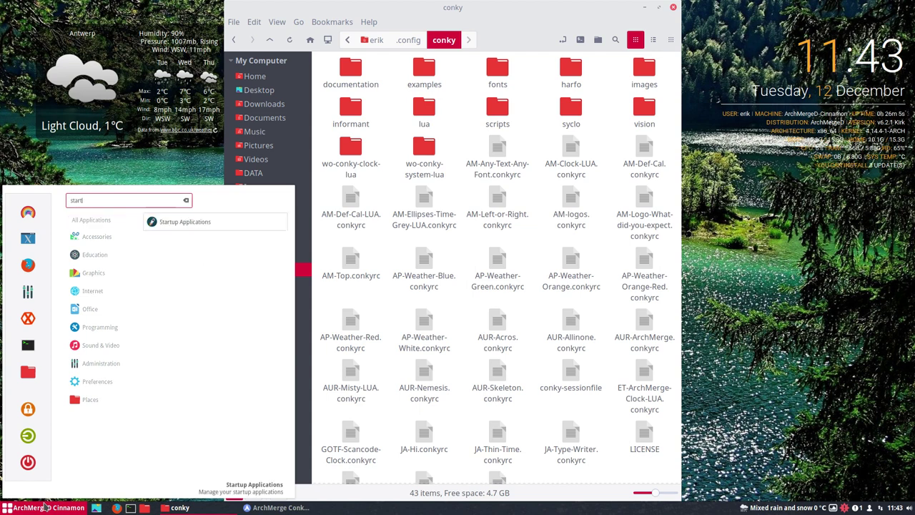
key("Return")
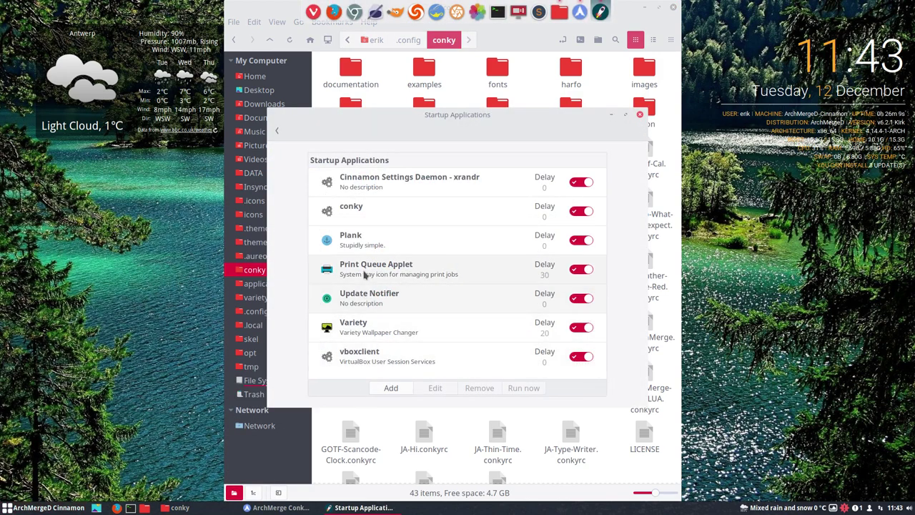
left_click(364, 210)
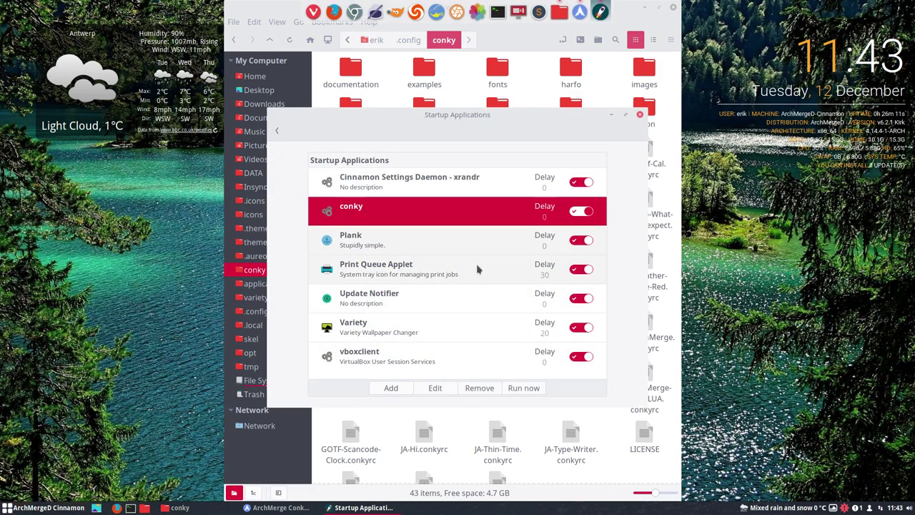
left_click(488, 388)
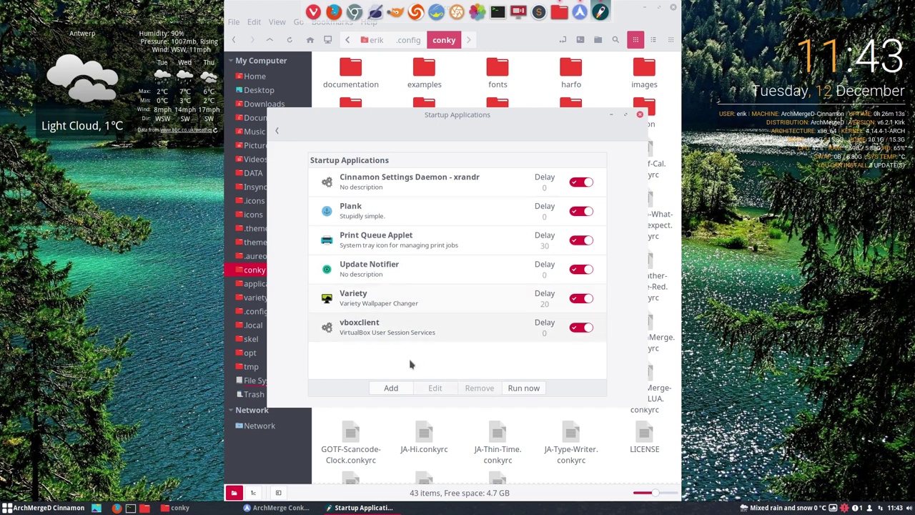
- Add a custom-command startup entry named conky running am-conky-session, then close Startup Applications
left_click(391, 387)
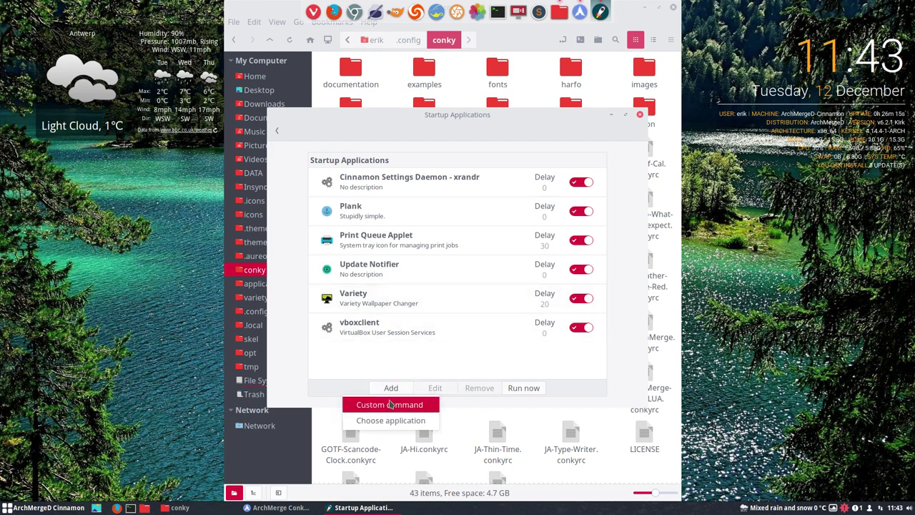
left_click(390, 405)
type("conky")
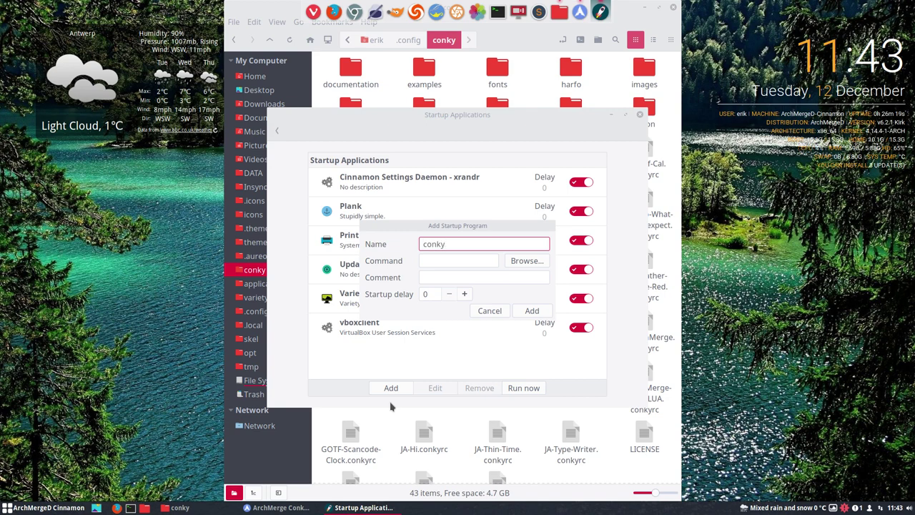
key("Tab")
type("am-conky-session")
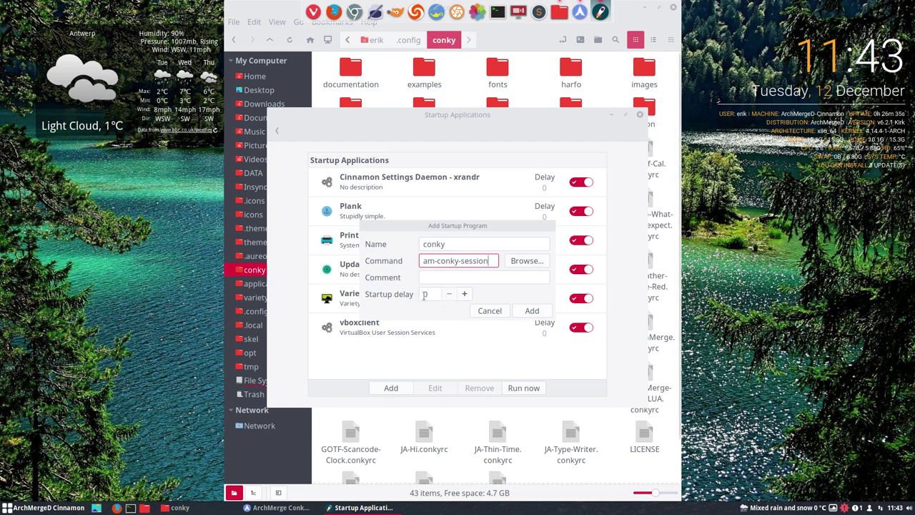
left_click(530, 310)
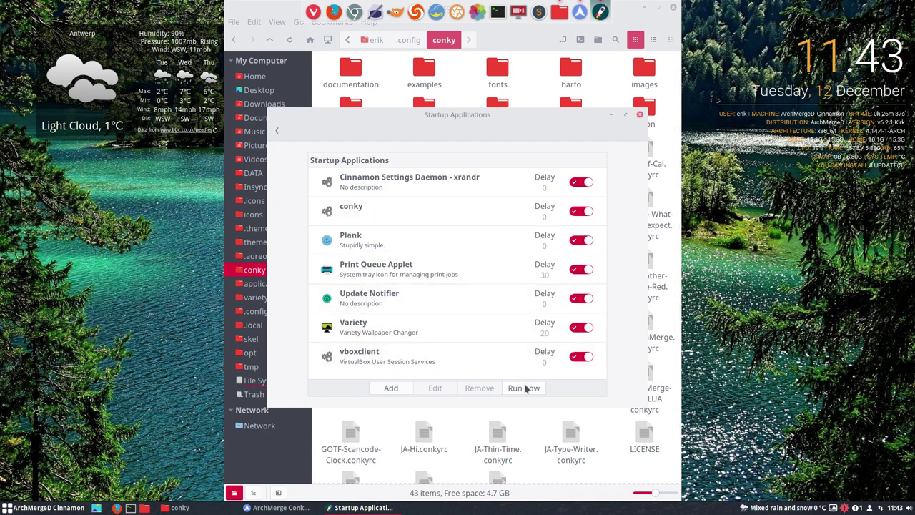
left_click(640, 116)
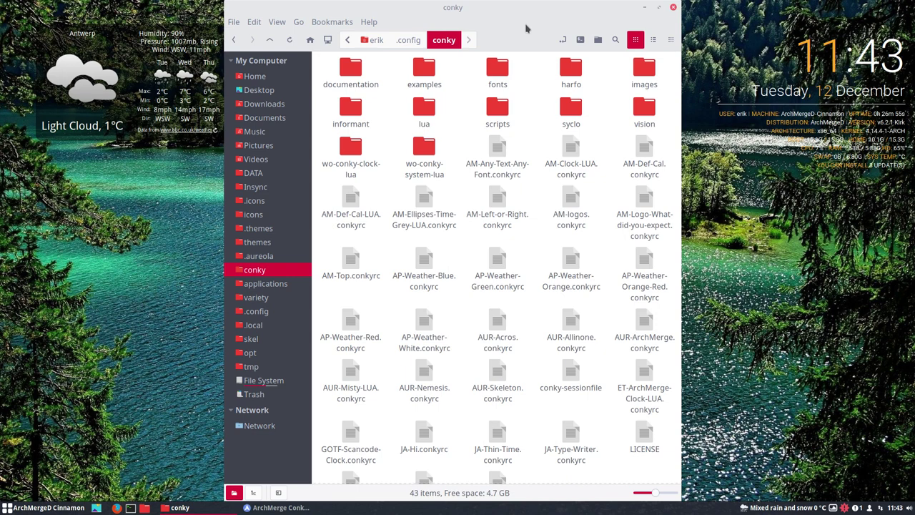
- Untick informant/AP-inf-orange.conkyrc in Conky Manager's list and save the session with OK
left_click(644, 7)
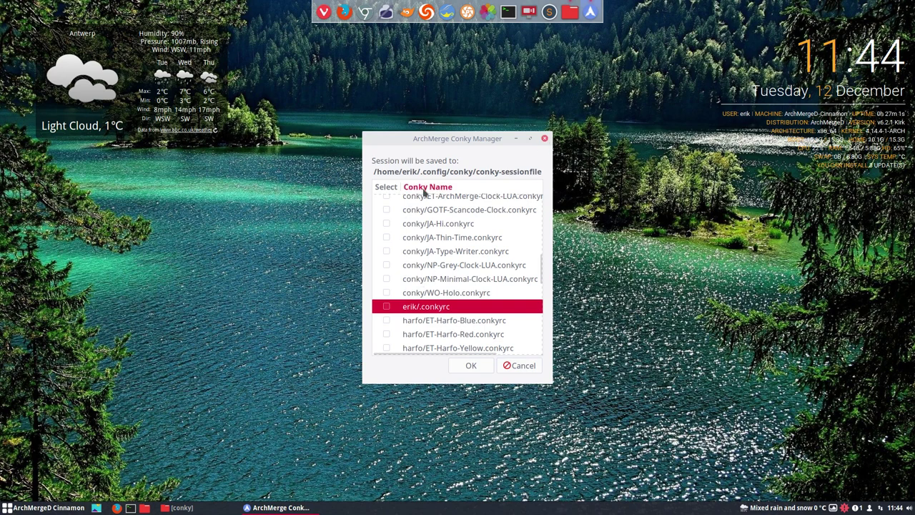
scroll(422, 208, "up", 2)
scroll(431, 239, "up", 5)
scroll(431, 239, "up", 5)
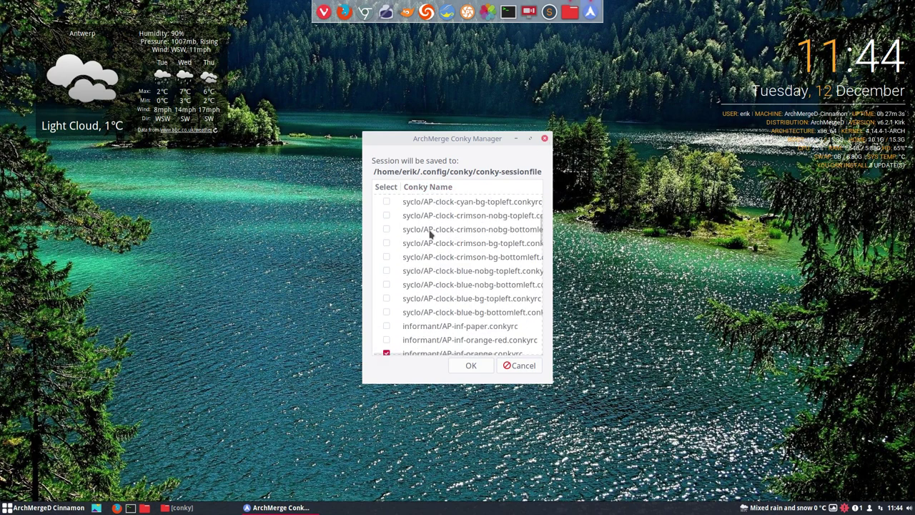
scroll(431, 239, "up", 3)
left_click(386, 201)
scroll(394, 286, "down", 5)
scroll(392, 287, "down", 3)
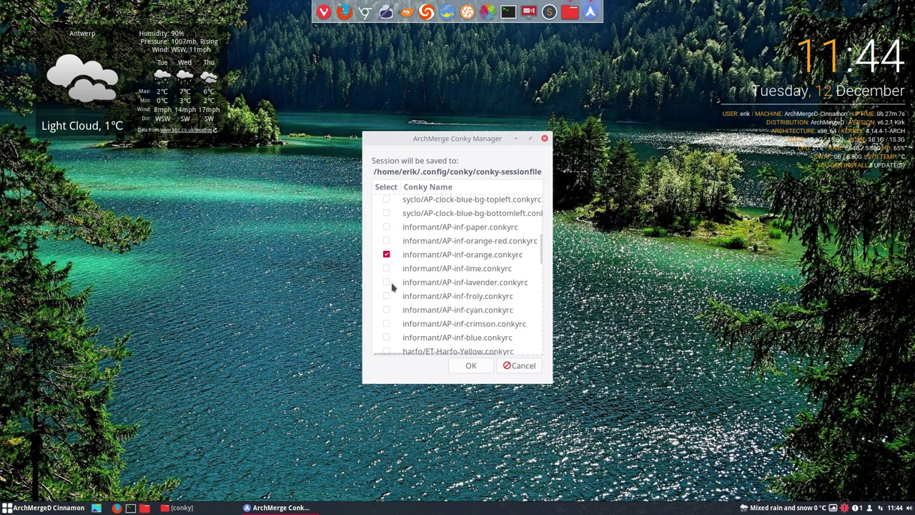
left_click(387, 256)
left_click(468, 366)
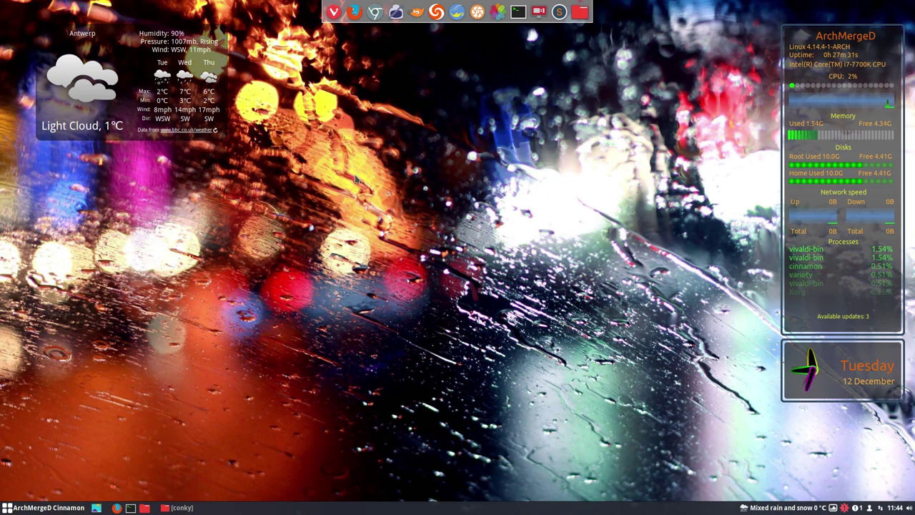
key("ctrl+alt+t")
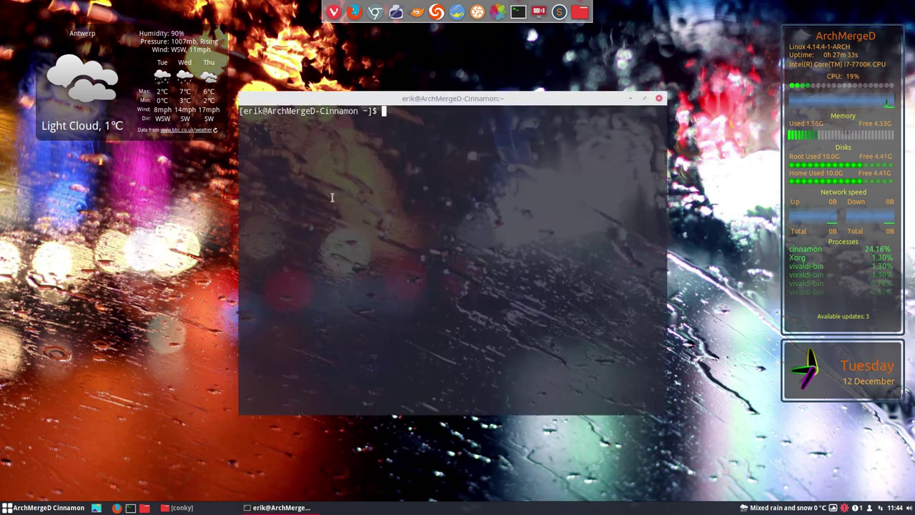
type("sudo pacm")
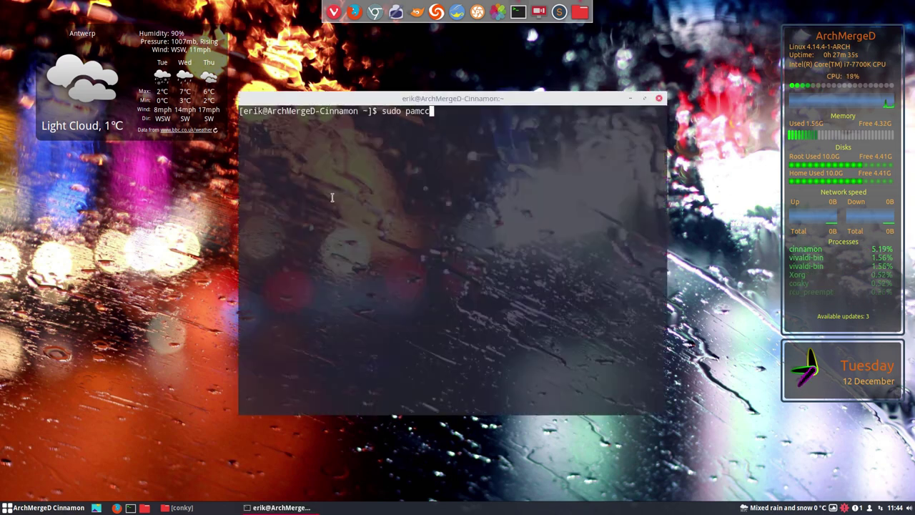
type("an -S archmerge")
key("Tab")
key("Tab")
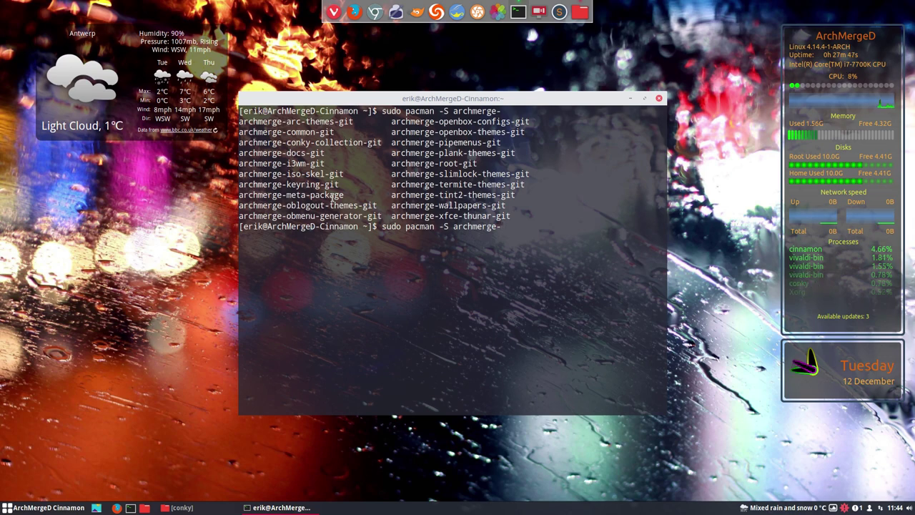
type("con")
key("Tab")
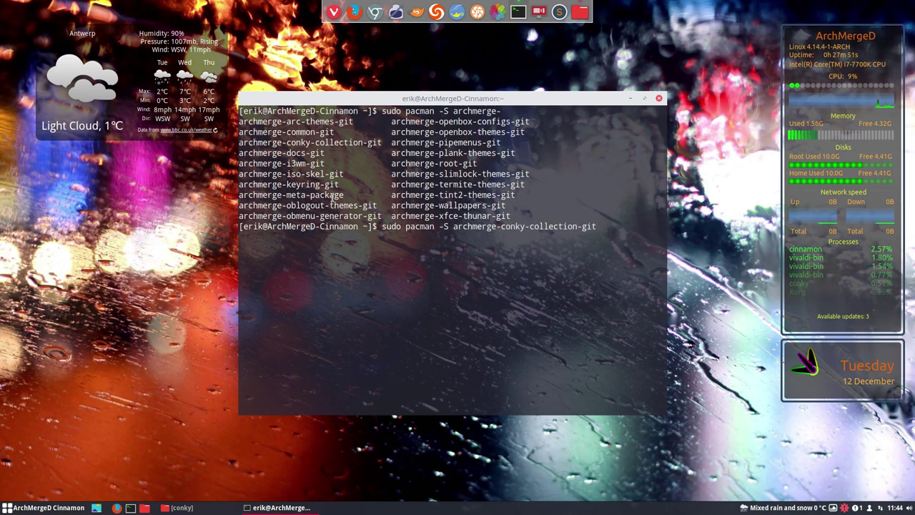
left_click(660, 99)
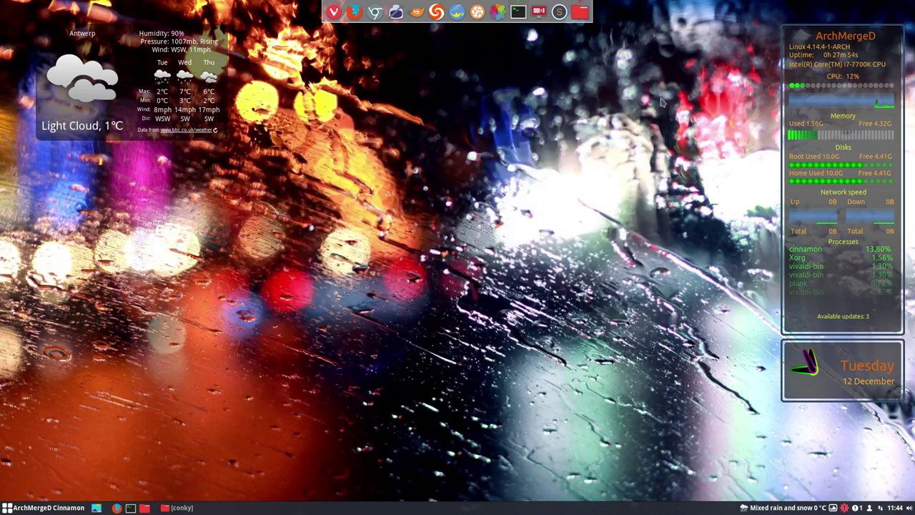
left_click(844, 507)
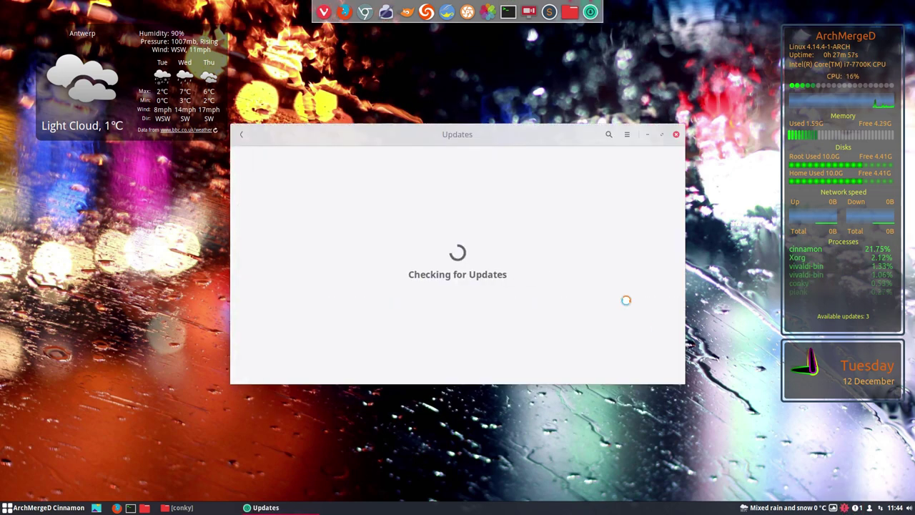
left_click(242, 135)
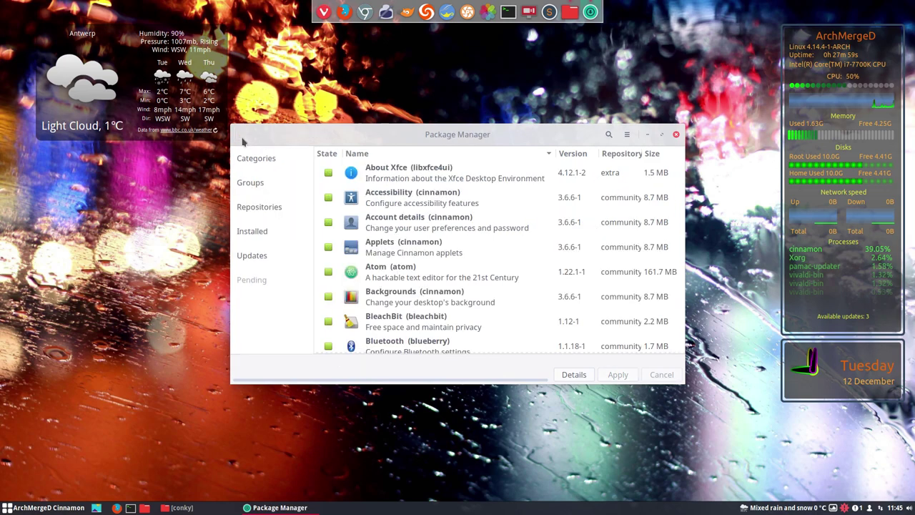
left_click(266, 208)
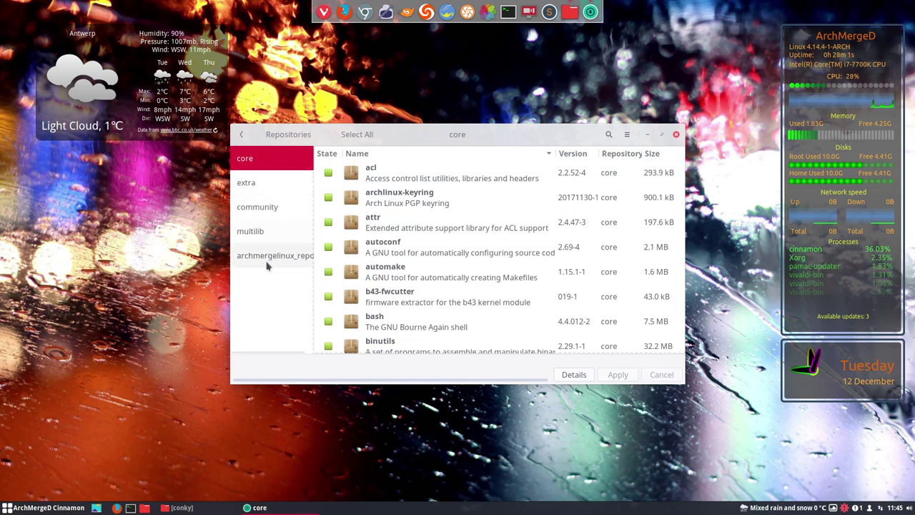
left_click(269, 261)
double_click(393, 230)
left_click(258, 210)
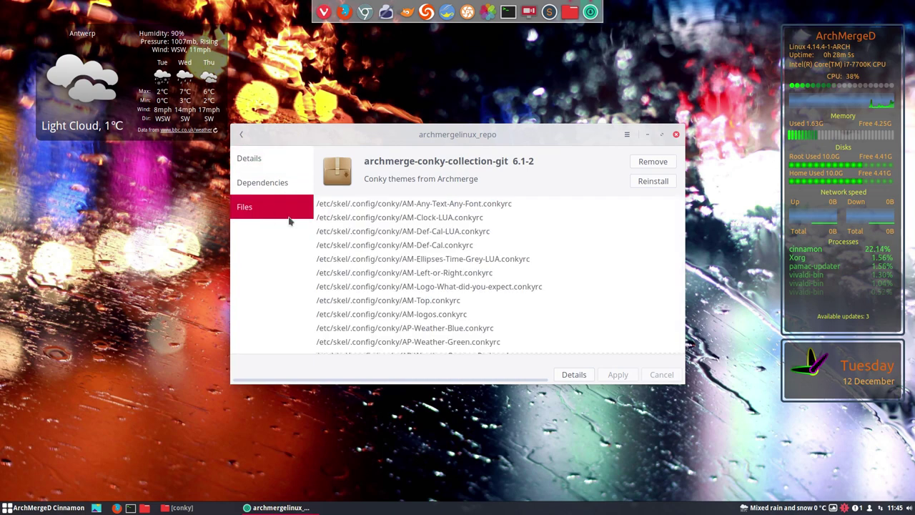
mouse_move(331, 203)
left_mouse_down()
mouse_move(353, 204)
mouse_move(353, 218)
left_mouse_up()
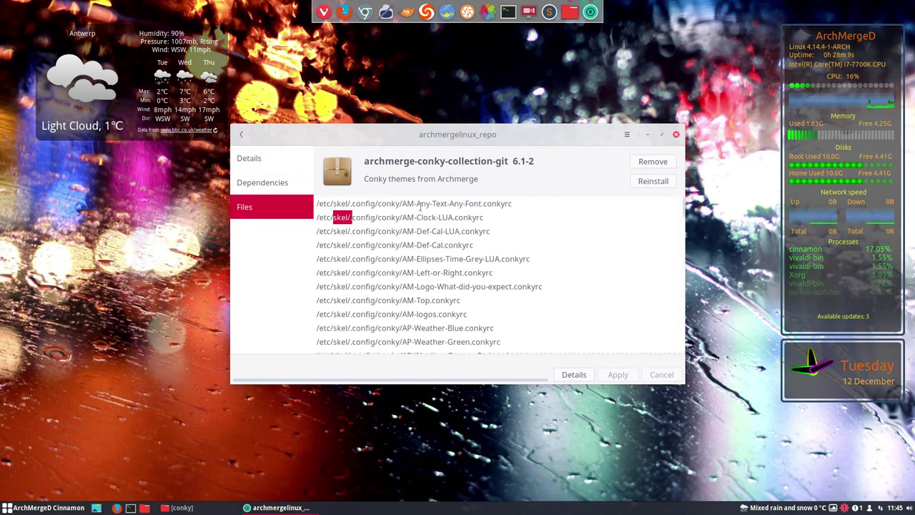
scroll(430, 265, "down", 5)
scroll(429, 265, "down", 5)
scroll(429, 265, "down", 5)
scroll(430, 263, "down", 5)
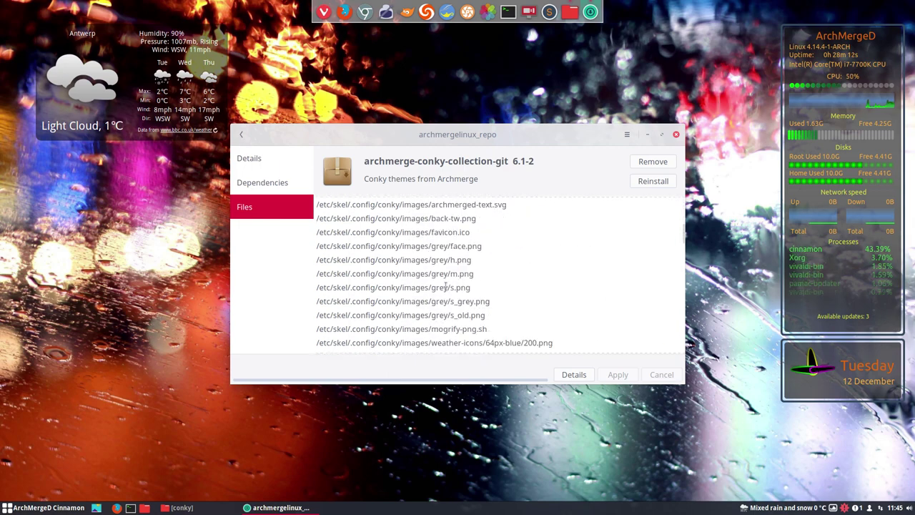
left_click(675, 135)
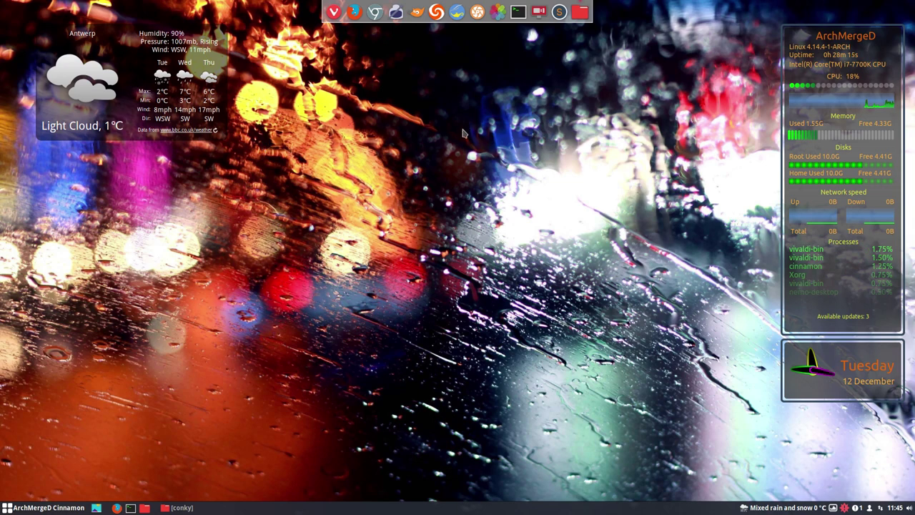
- Open Nemo at /etc/skel/.config and select the fresh conky folder
left_click(580, 11)
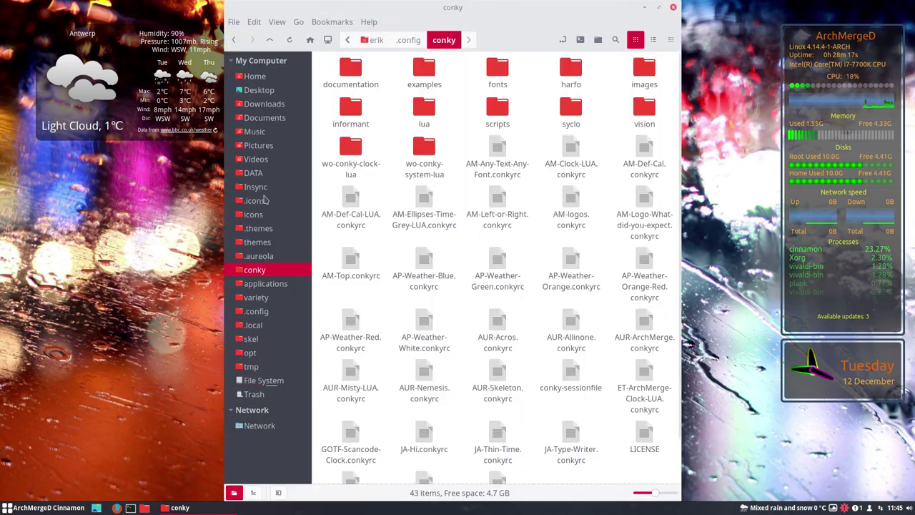
left_click(251, 339)
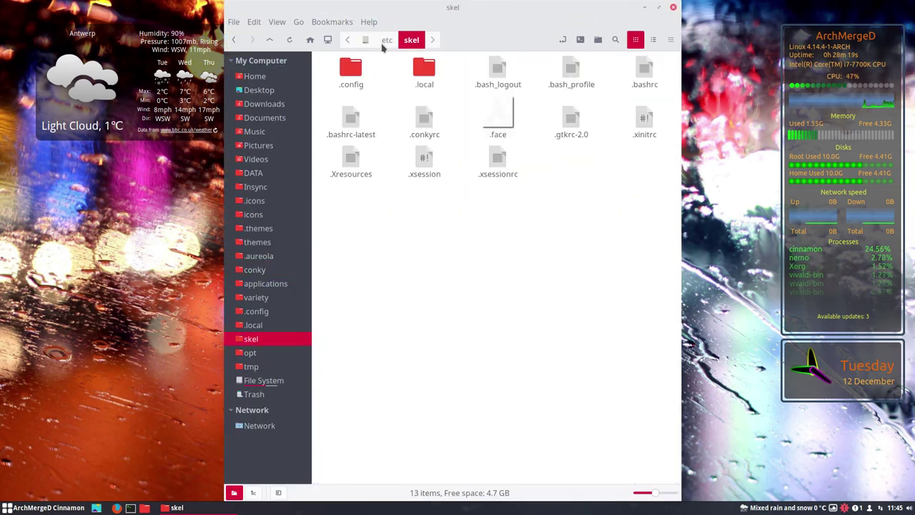
double_click(351, 68)
left_click(493, 68)
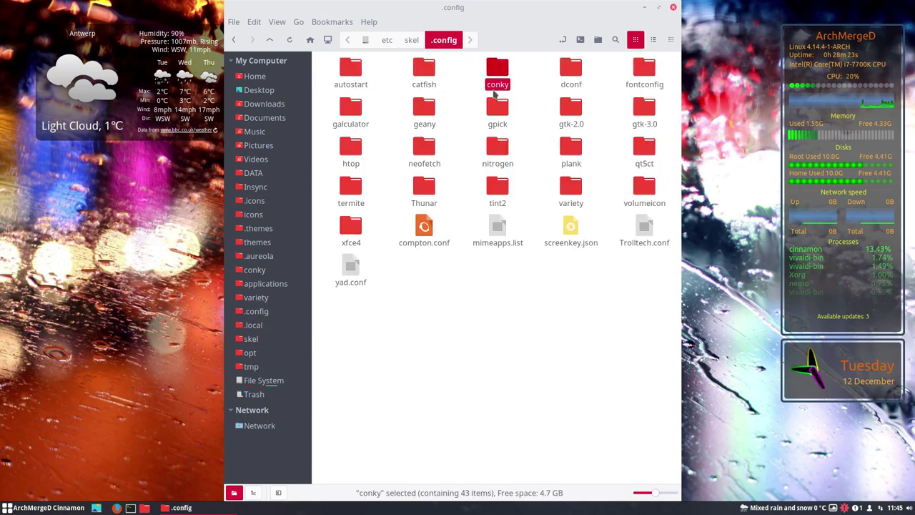
- Copy the fresh conky folder and select the personal conky folder in home .config
key("ctrl+c")
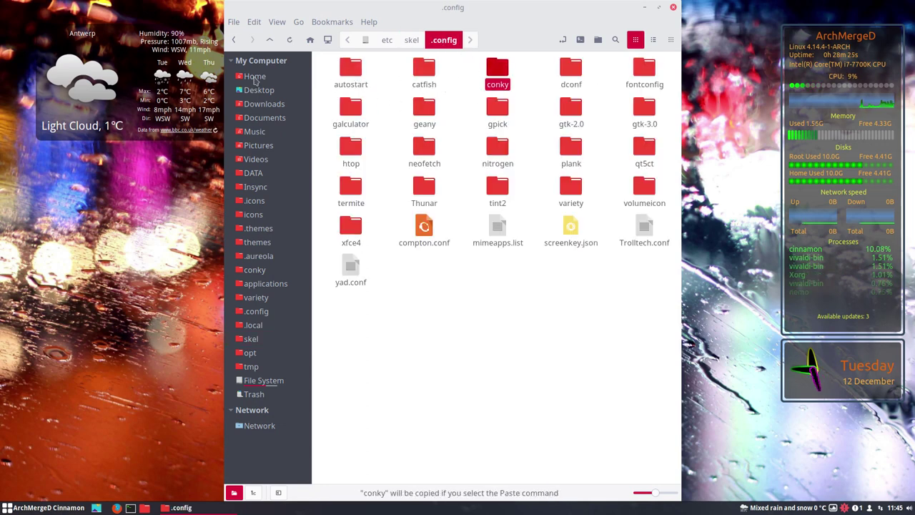
left_click(255, 77)
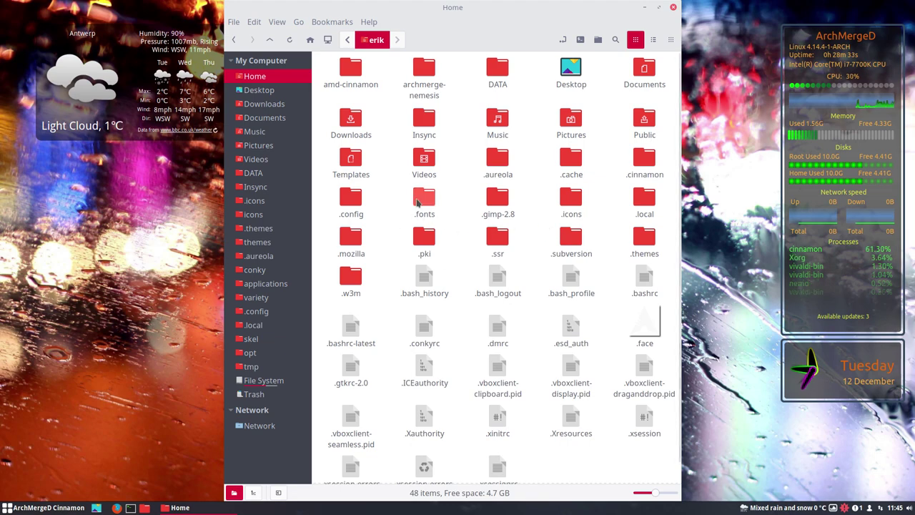
double_click(352, 200)
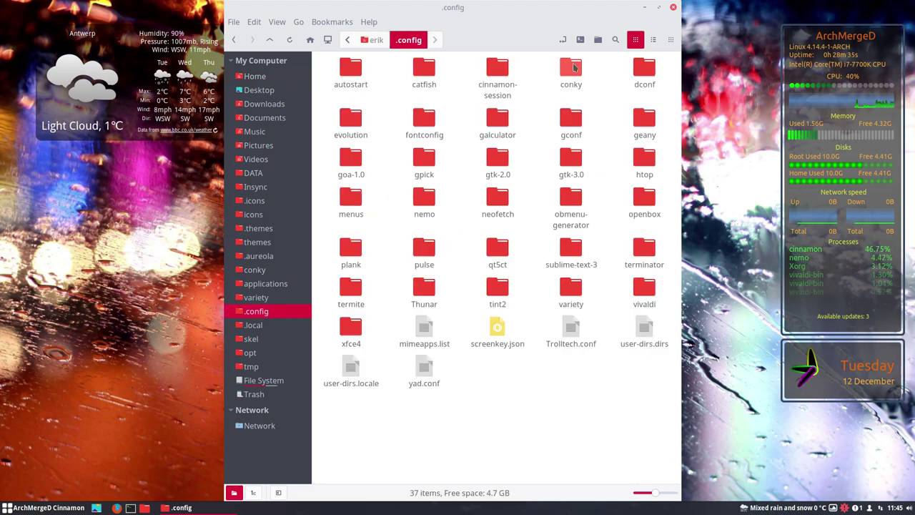
left_click(574, 68)
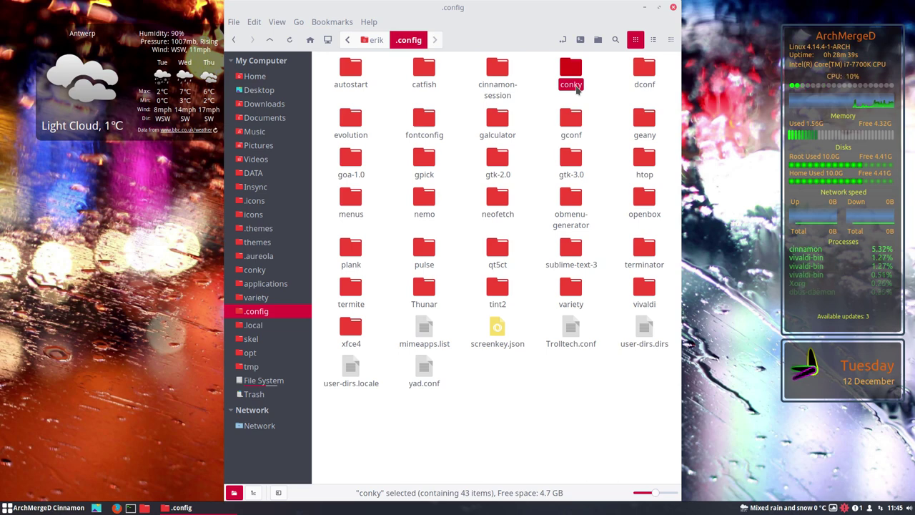
- Rename the personal conky folder to conky-erik
left_click(576, 85)
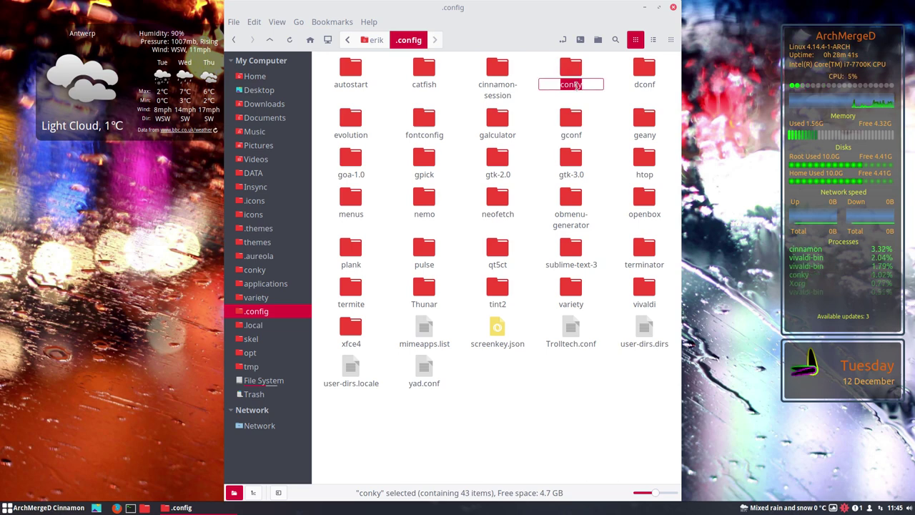
key("BackSpace")
type("i")
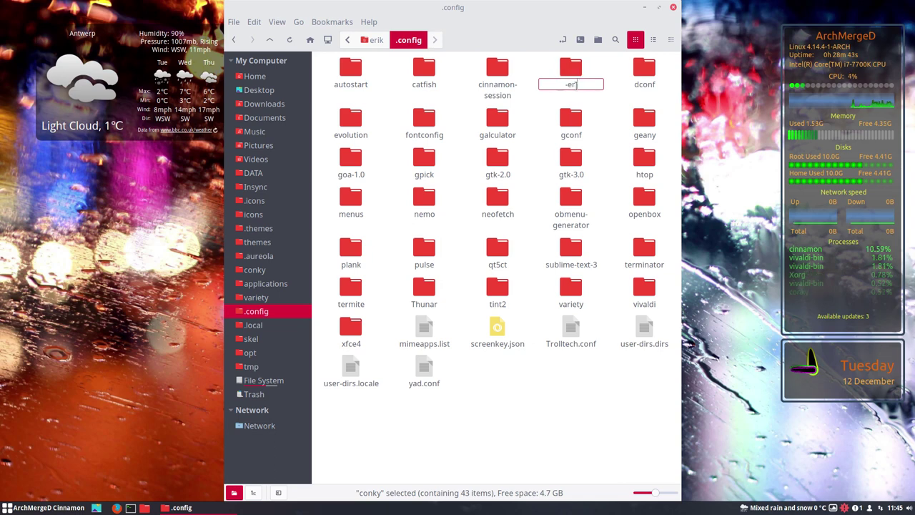
key("BackSpace")
key("BackSpace")
key("BackSpace")
type("c")
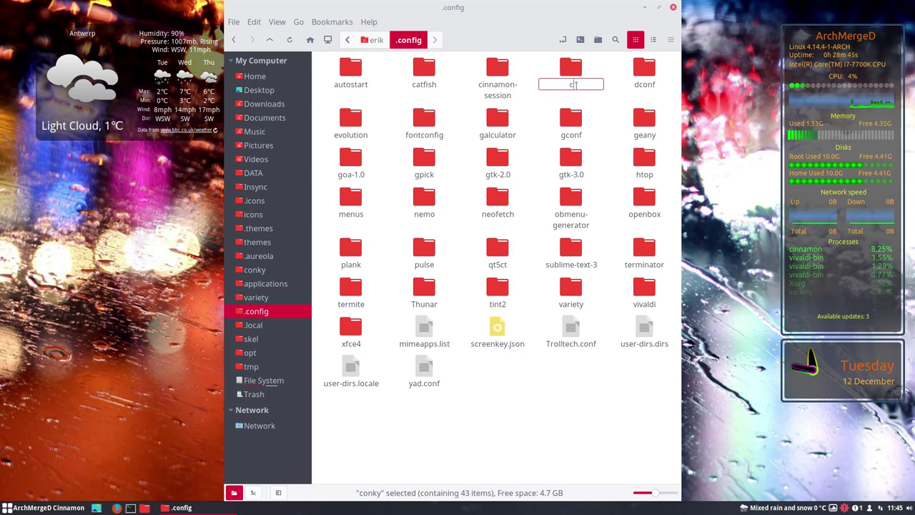
type("onky")
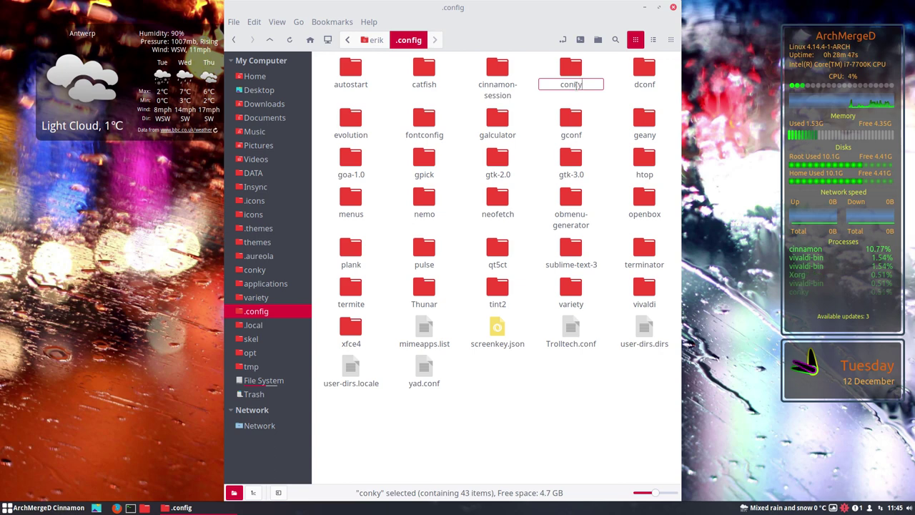
type("-erik")
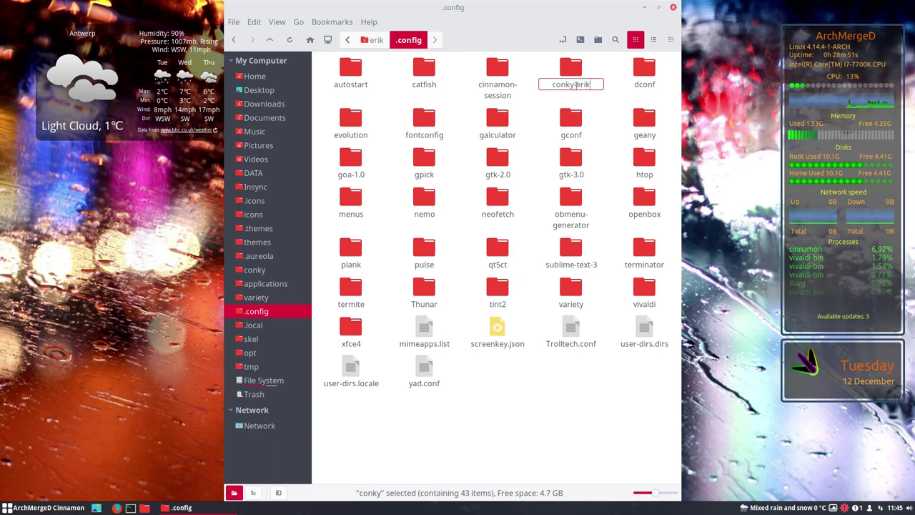
key("Return")
left_click(532, 73)
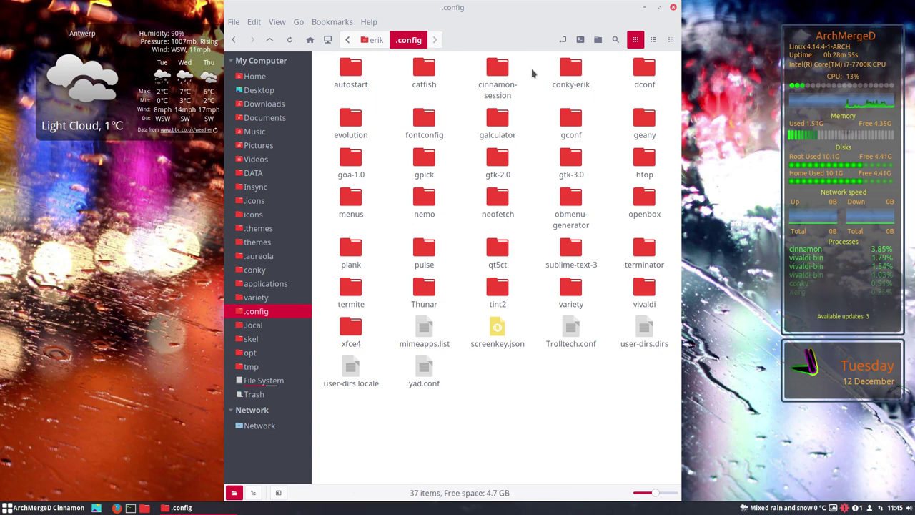
- Paste the fresh conky folder into home .config and select it alongside conky-erik
key("ctrl+v")
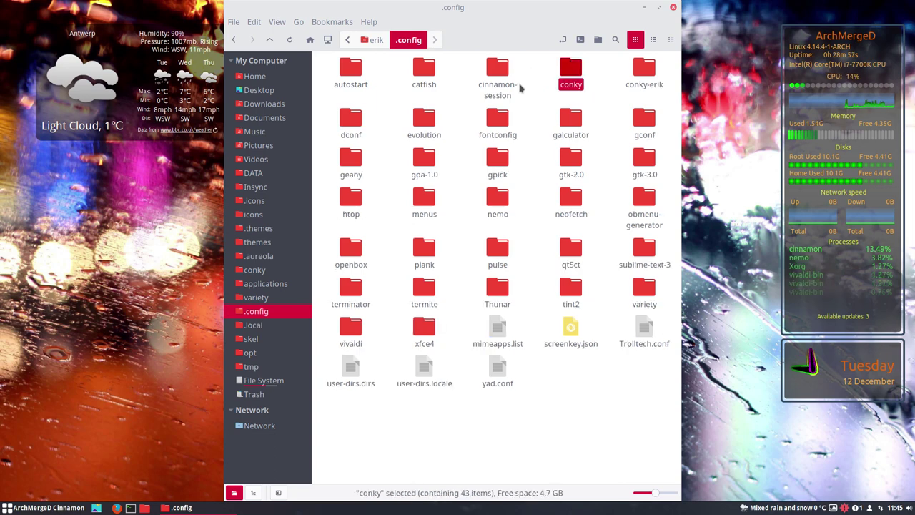
left_click(510, 84)
left_click(572, 77)
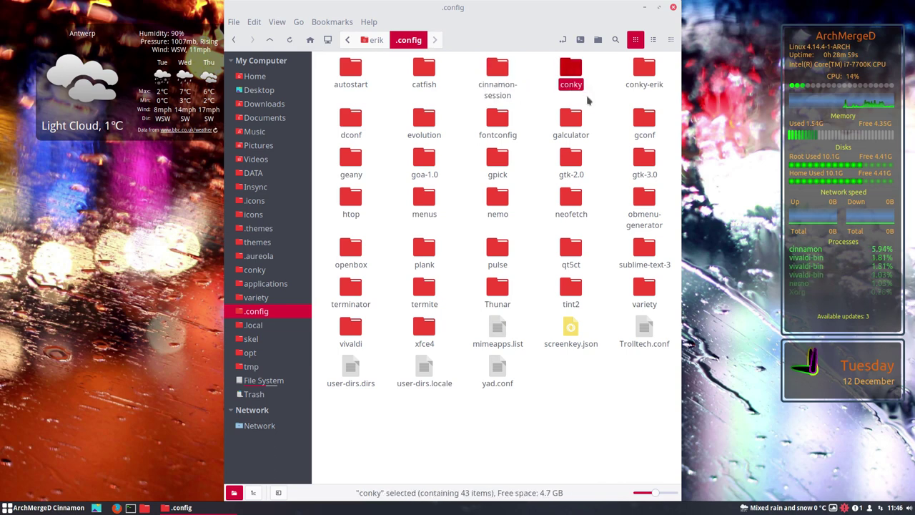
left_click(645, 75)
left_click_drag(548, 68, 643, 68)
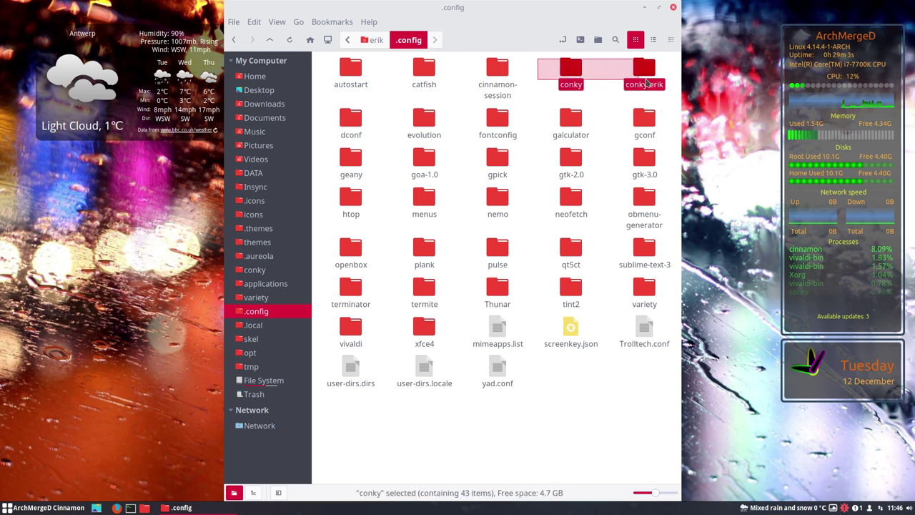
right_click(643, 68)
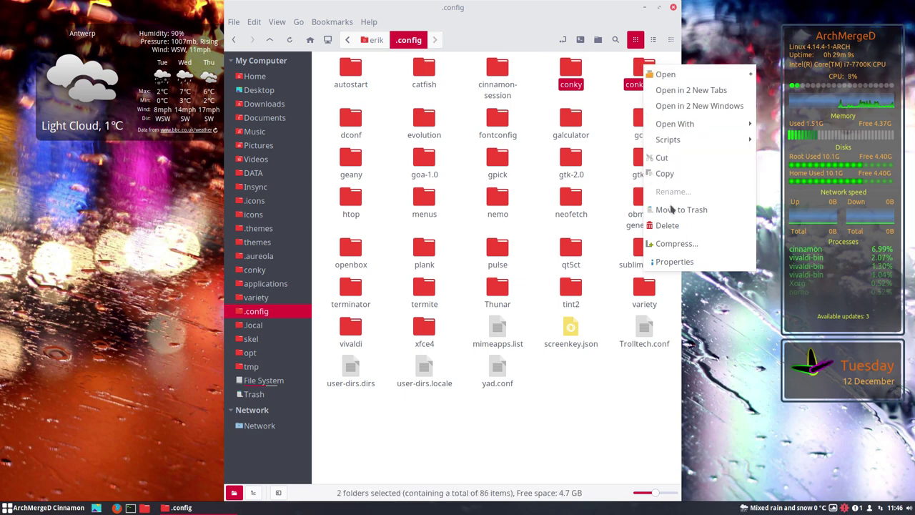
left_click(161, 298)
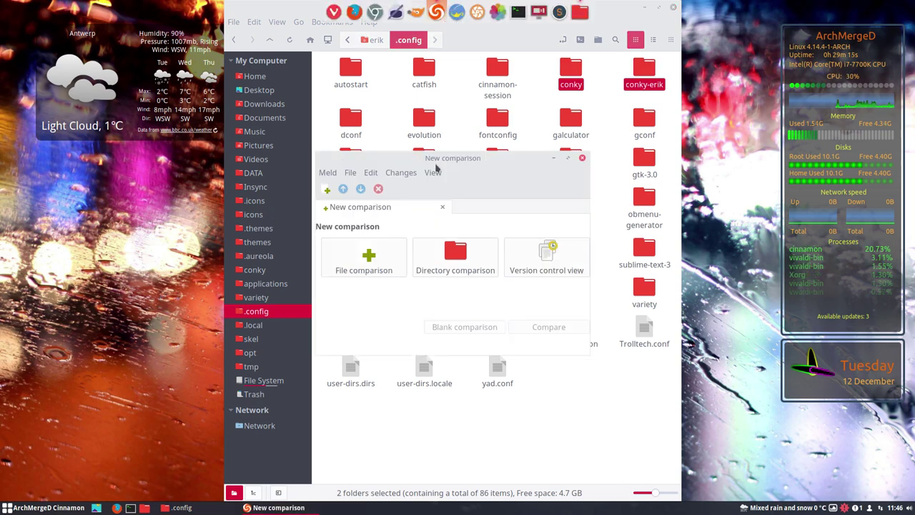
- Tile Meld left and Nemo right, then load conky-erik and conky into a directory comparison
left_click_drag(452, 163, 8, 165)
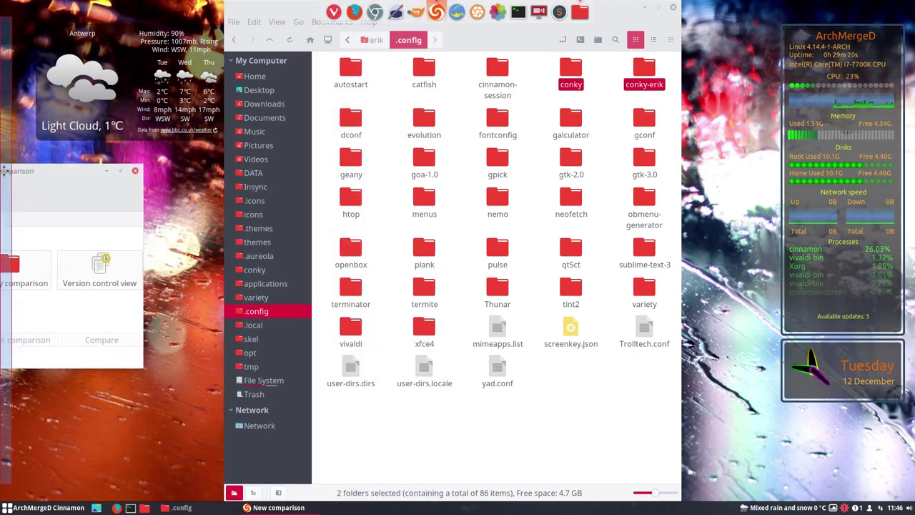
left_click_drag(6, 162, 3, 172)
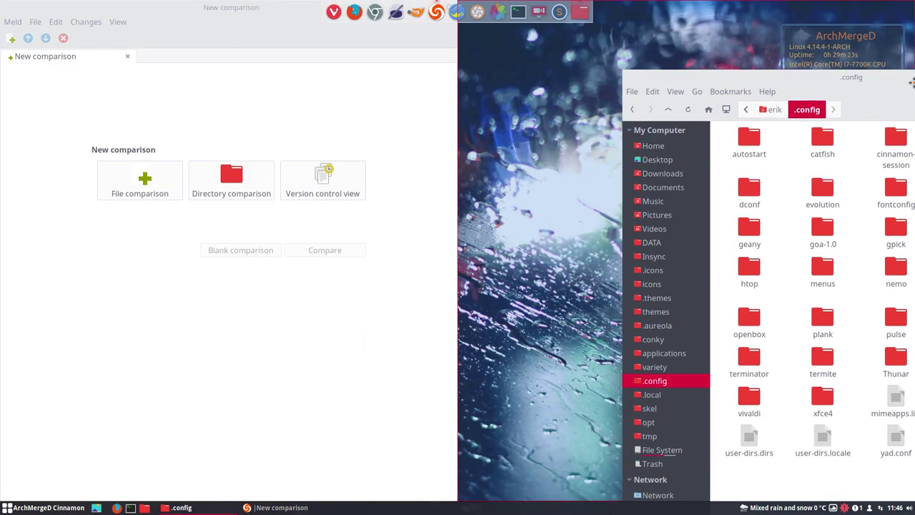
left_click_drag(516, 13, 913, 86)
left_click(231, 180)
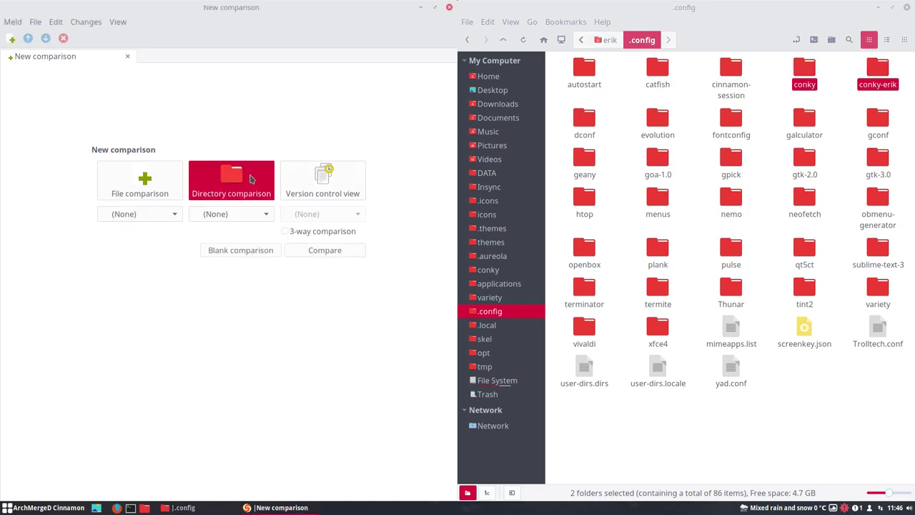
left_click(804, 72)
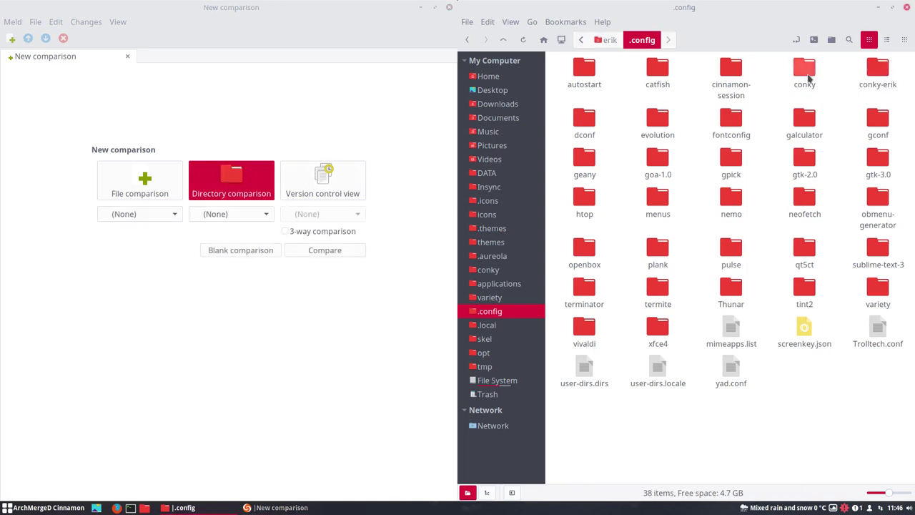
left_click_drag(805, 71, 242, 218)
mouse_move(870, 74)
left_mouse_down()
mouse_move(801, 128)
mouse_move(142, 215)
left_mouse_up()
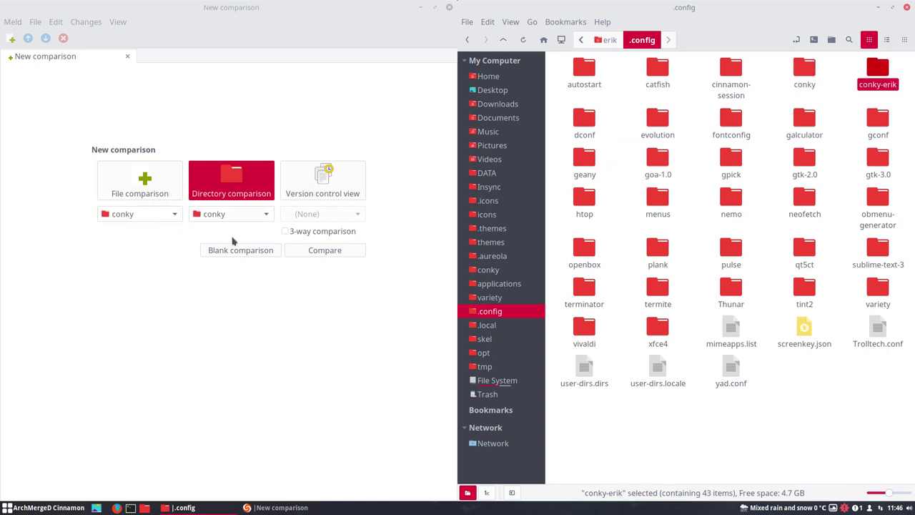
- Compare conky-erik with conky in maximized Meld, hiding identical files and viewing the conky-sessionfile diff
left_click(310, 252)
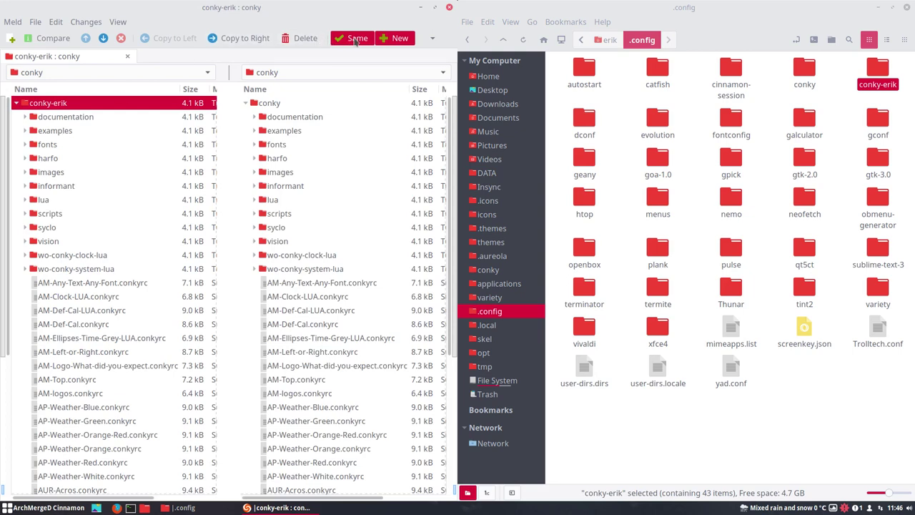
left_click(906, 7)
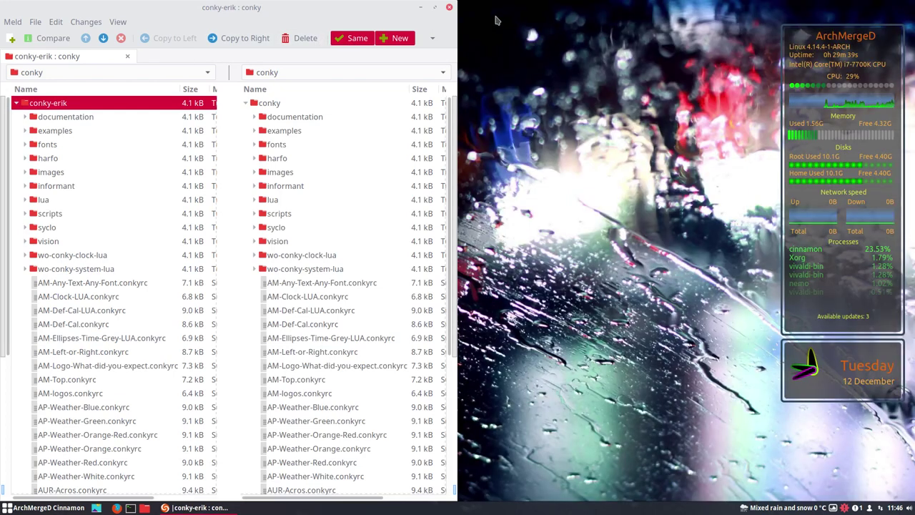
left_click(434, 7)
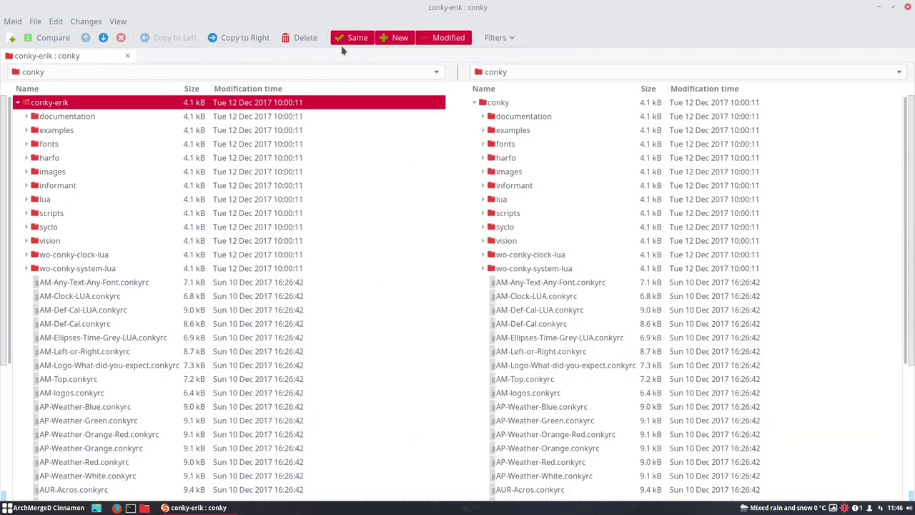
left_click(351, 39)
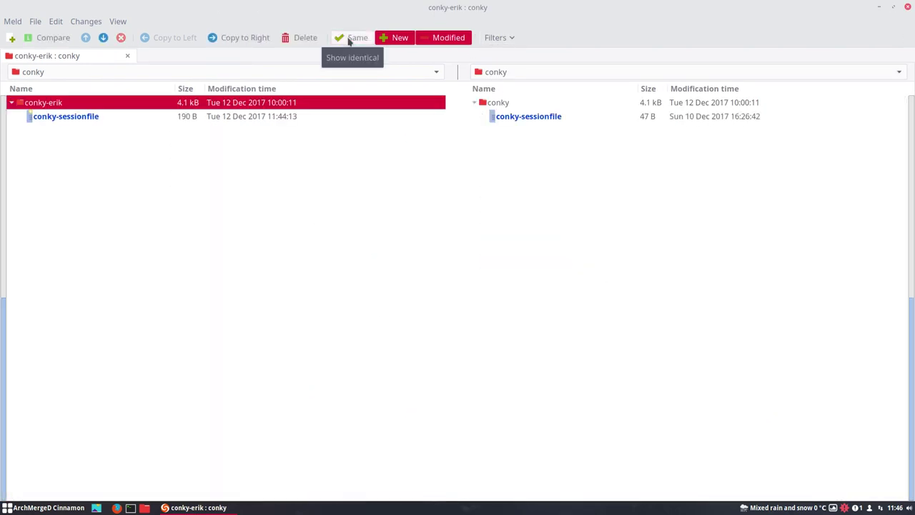
left_click(70, 118)
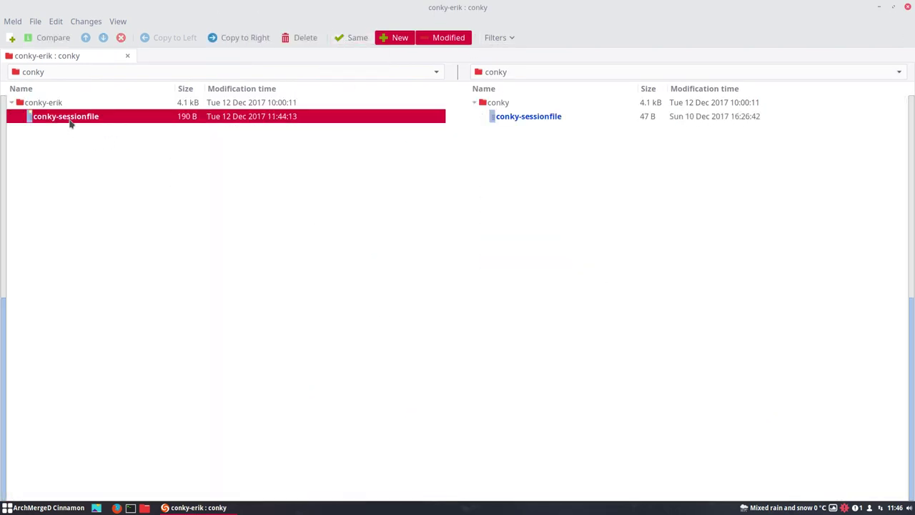
double_click(70, 122)
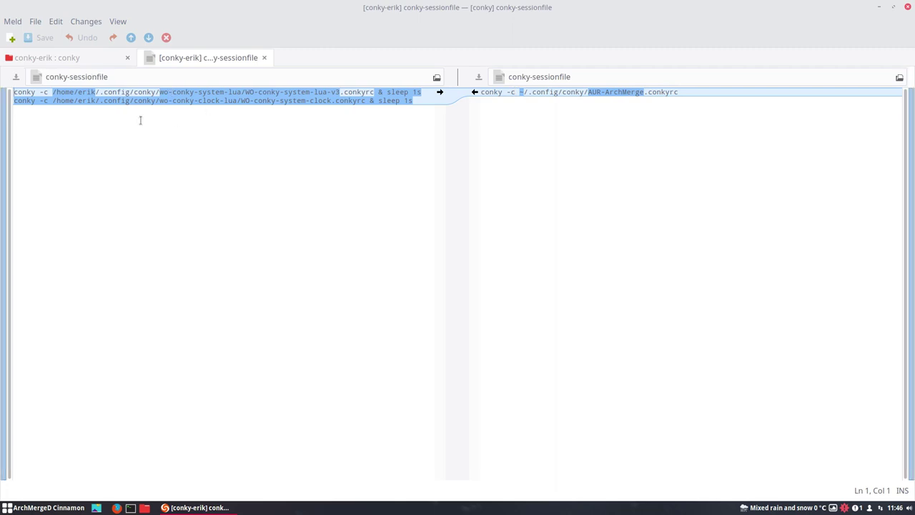
left_click(263, 58)
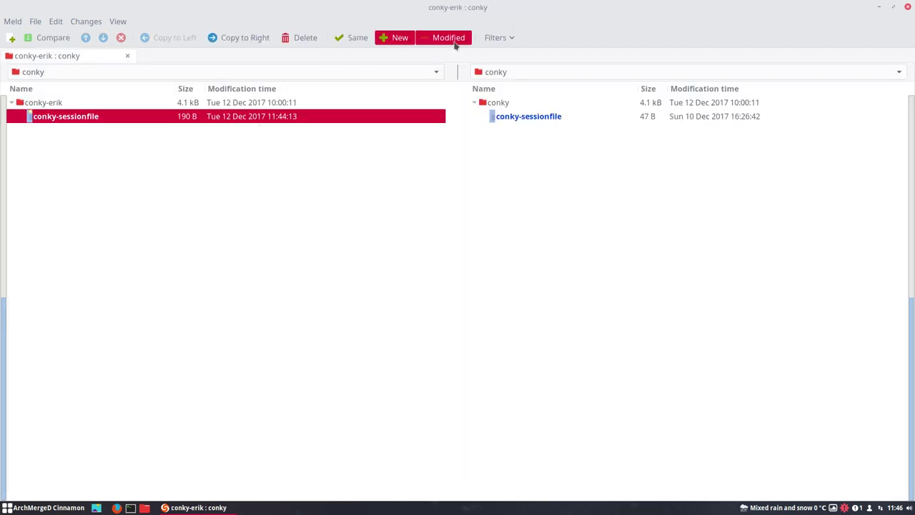
- Re-enable the Same, New and Modified file filters, then close Meld
left_click(455, 44)
left_click(395, 40)
left_click(354, 38)
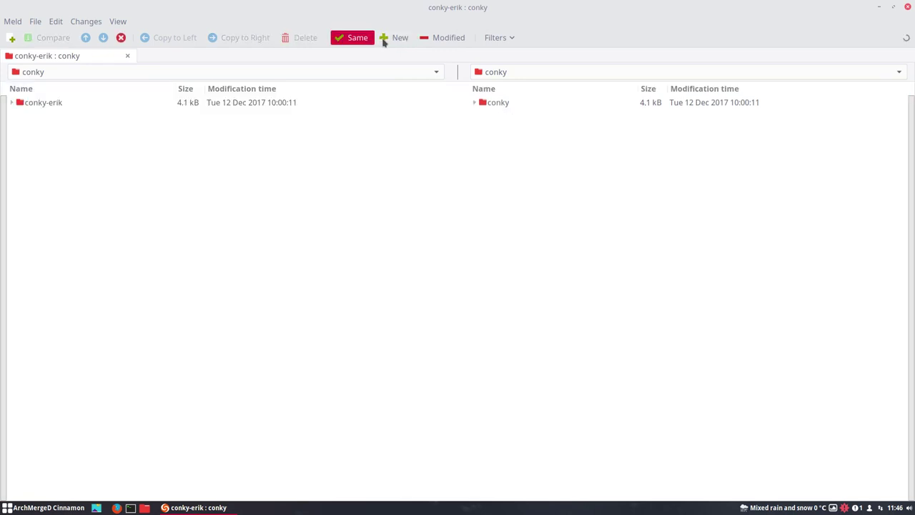
left_click(387, 41)
left_click(440, 38)
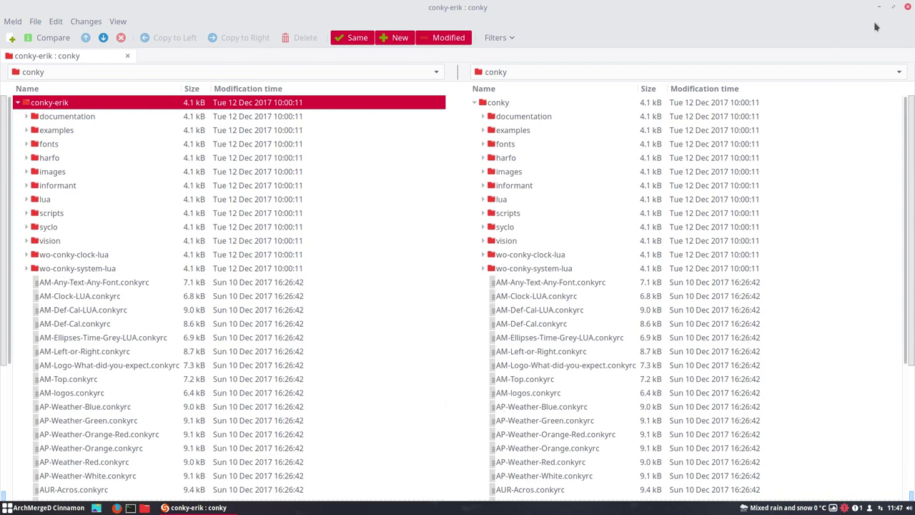
left_click(908, 7)
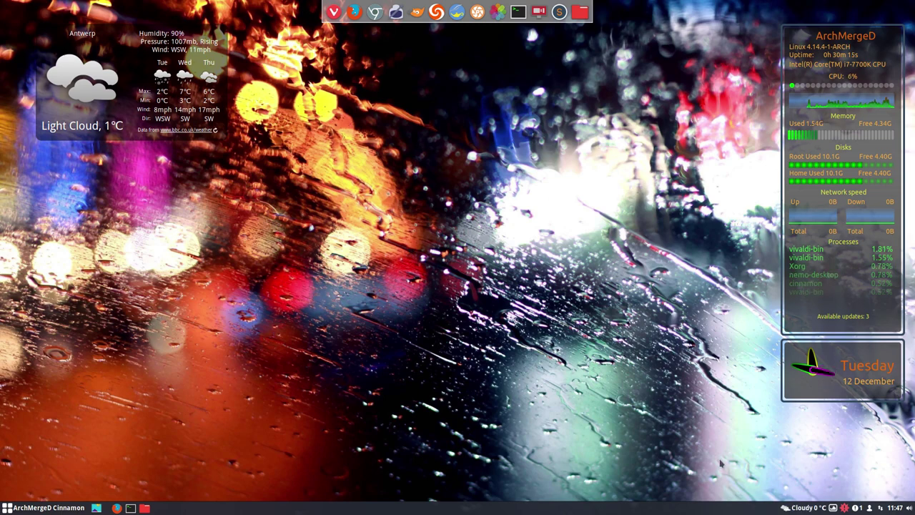
- Search Pamac for 'lua' and sort by State so installed lua and conky-lua-archers list first
left_click(845, 507)
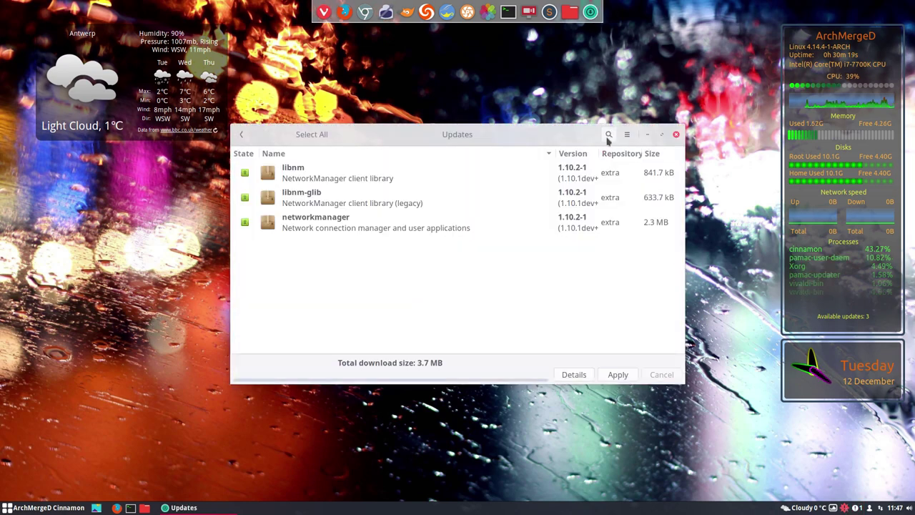
left_click(608, 135)
type("lua")
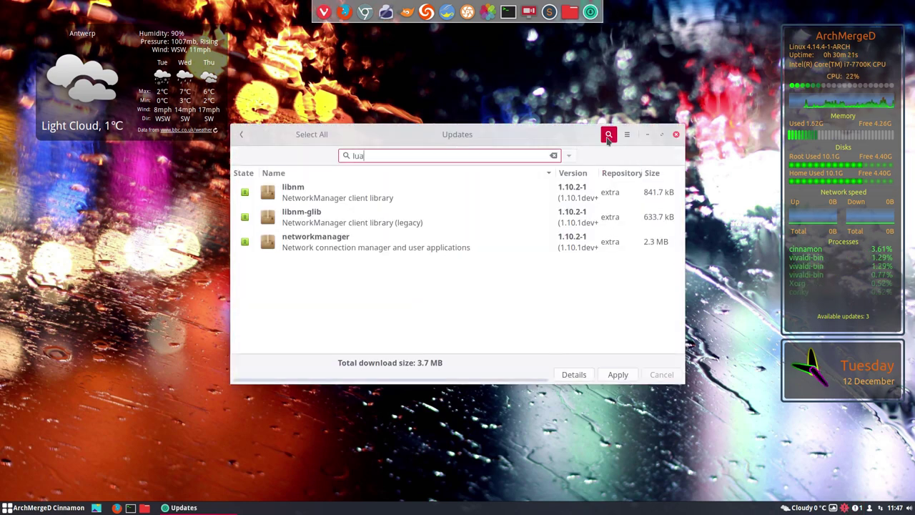
left_click(324, 197)
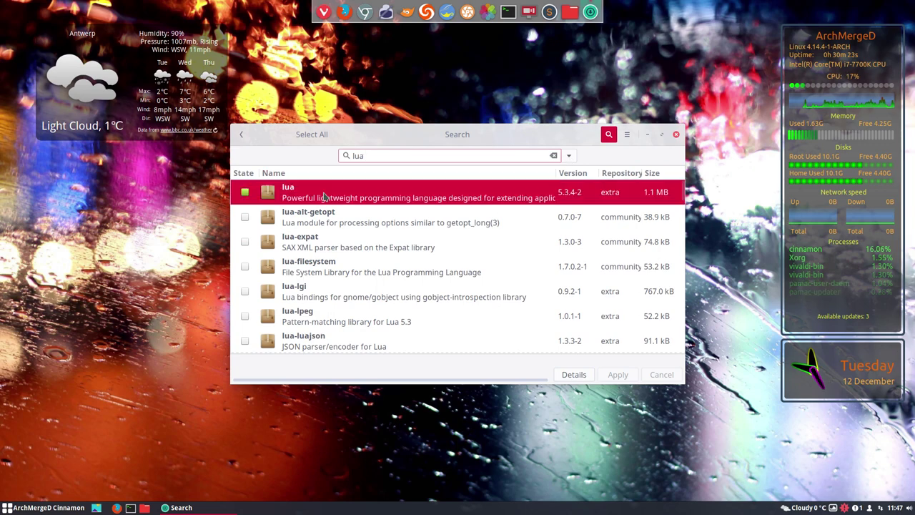
left_click(246, 176)
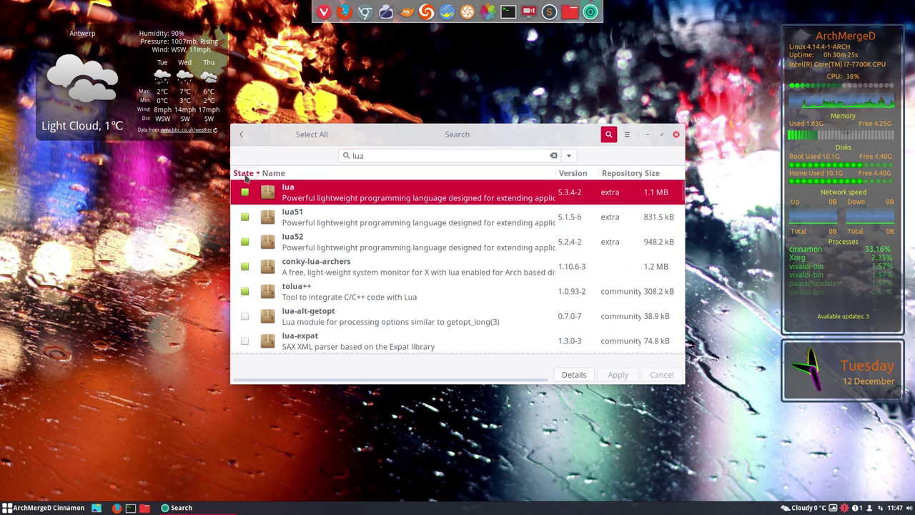
left_click(313, 269)
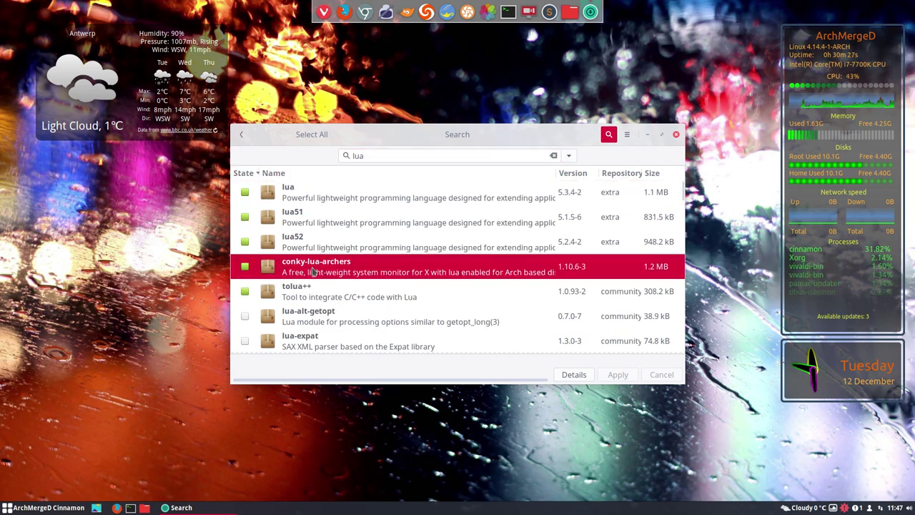